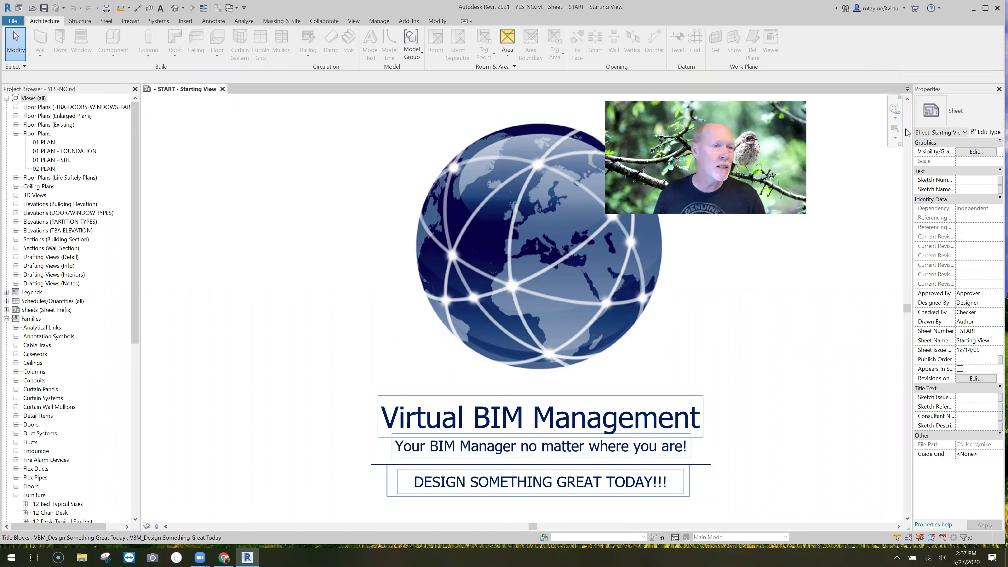
Open the default 3D view and select the wall foundation along the front of the building.
{"action": "left_click", "coordinate": [175, 8]}
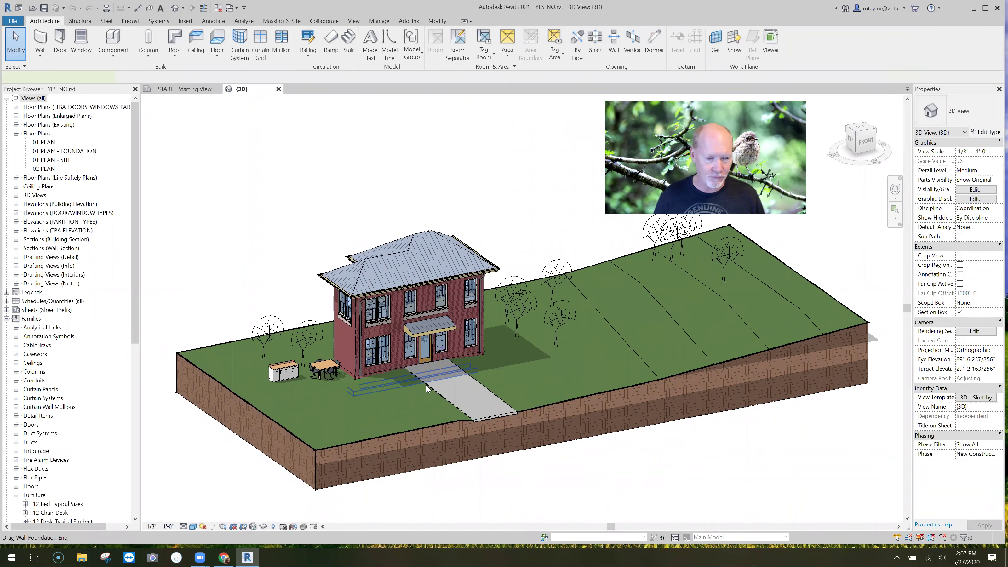
{"action": "left_click", "coordinate": [438, 348]}
{"action": "key", "text": "b"}
{"action": "key", "text": "x"}
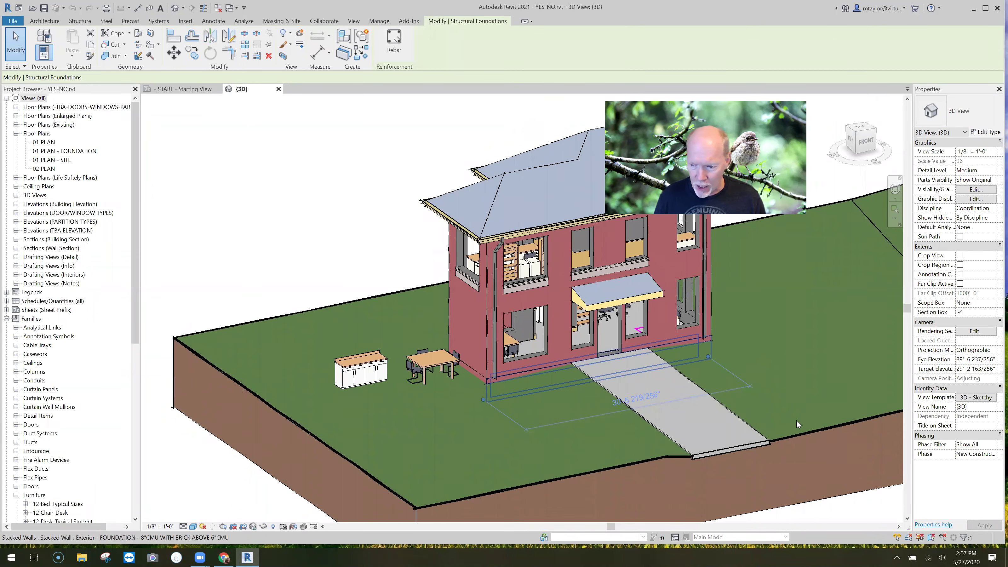
Turn on the knob option for the front entrance door under the canopy.
{"action": "middle_click_drag", "start_coordinate": [635, 401], "coordinate": [452, 352]}
{"action": "scroll", "coordinate": [447, 349], "scroll_direction": "up", "scroll_amount": 2}
{"action": "scroll", "coordinate": [447, 350], "scroll_direction": "up", "scroll_amount": 5}
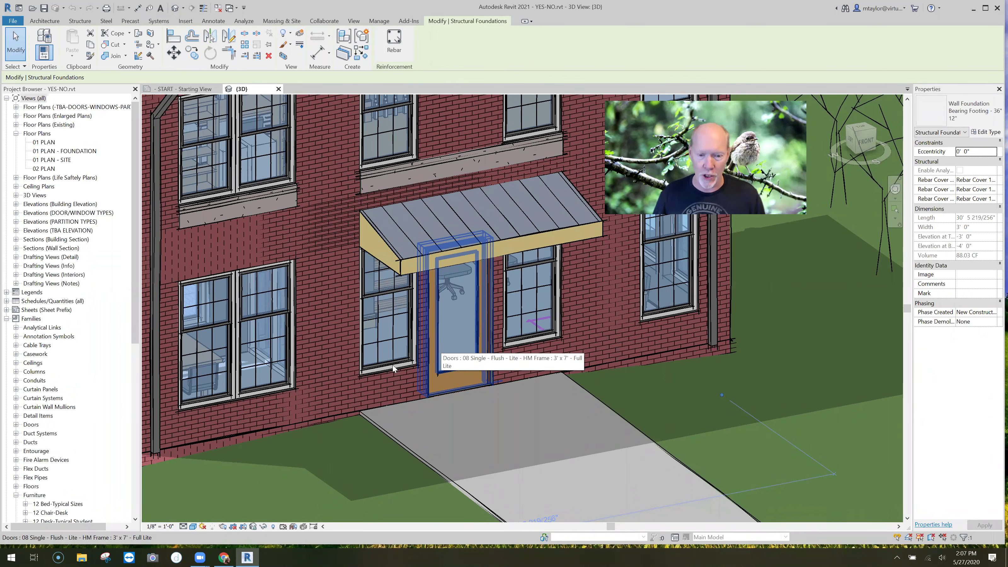
{"action": "middle_click_drag", "start_coordinate": [502, 418], "coordinate": [502, 416]}
{"action": "scroll", "coordinate": [498, 414], "scroll_direction": "up", "scroll_amount": 2}
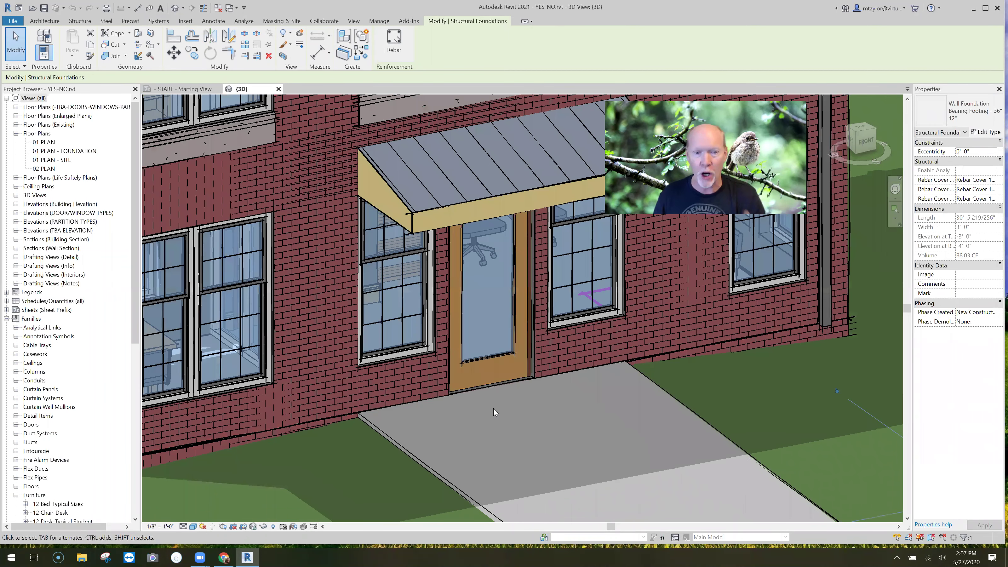
{"action": "middle_click_drag", "start_coordinate": [492, 399], "coordinate": [507, 415]}
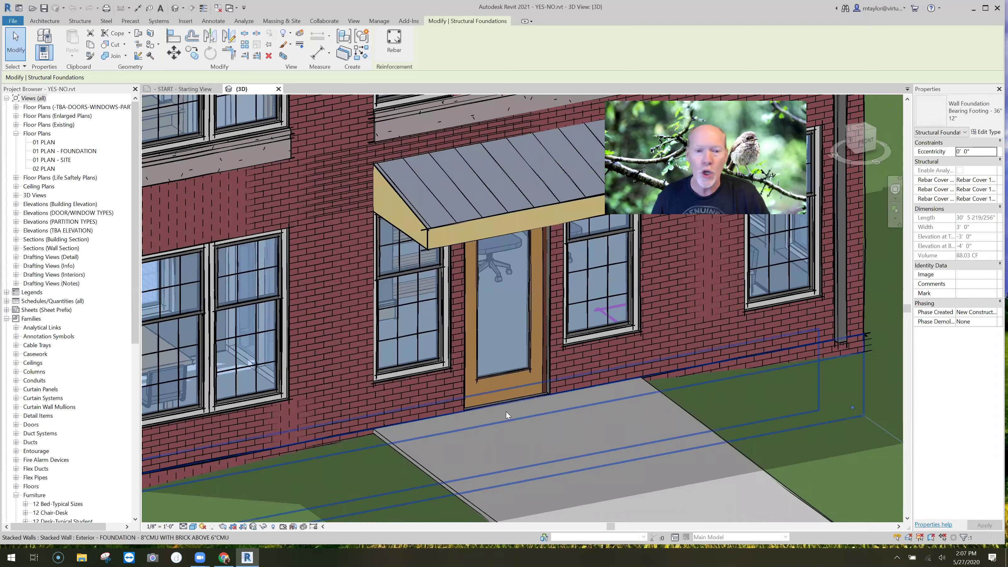
{"action": "scroll", "coordinate": [507, 415], "scroll_direction": "up", "scroll_amount": 3}
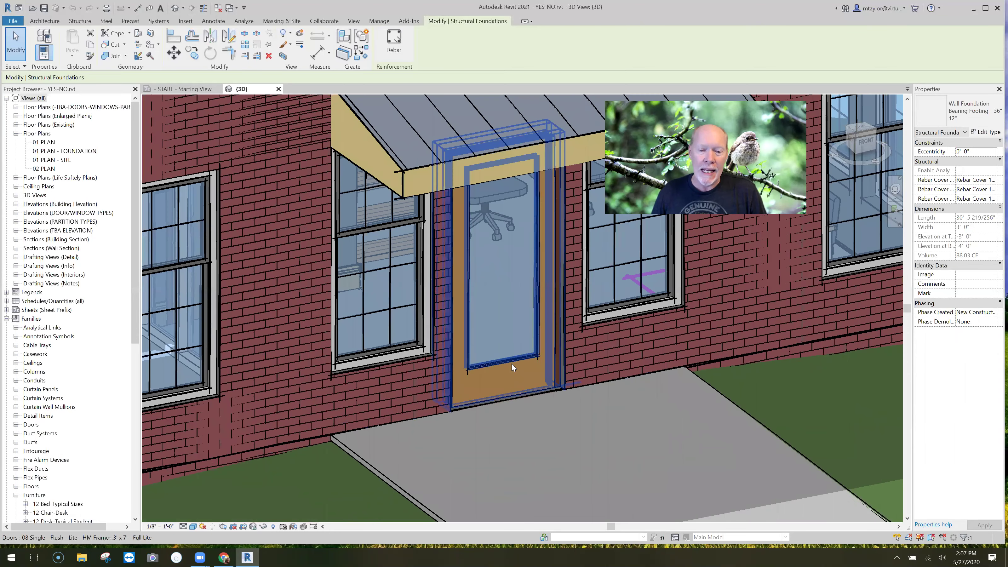
{"action": "left_click", "coordinate": [511, 367]}
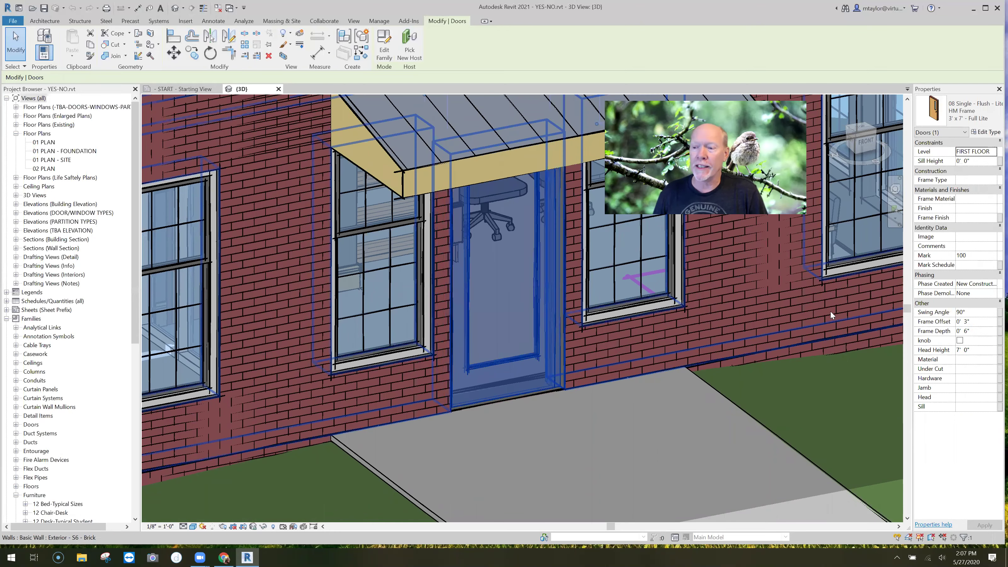
{"action": "left_click", "coordinate": [959, 340]}
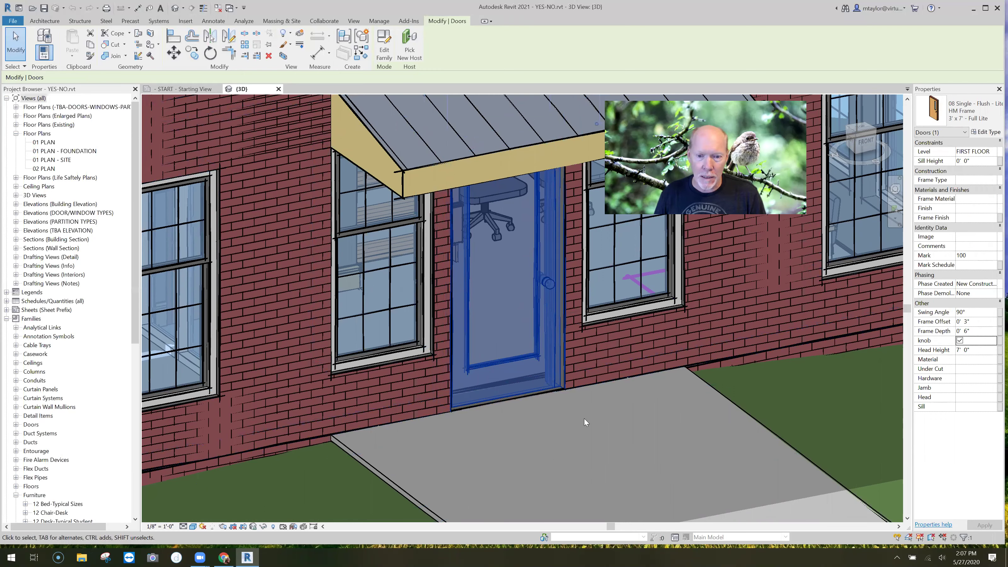
{"action": "key", "text": "Escape"}
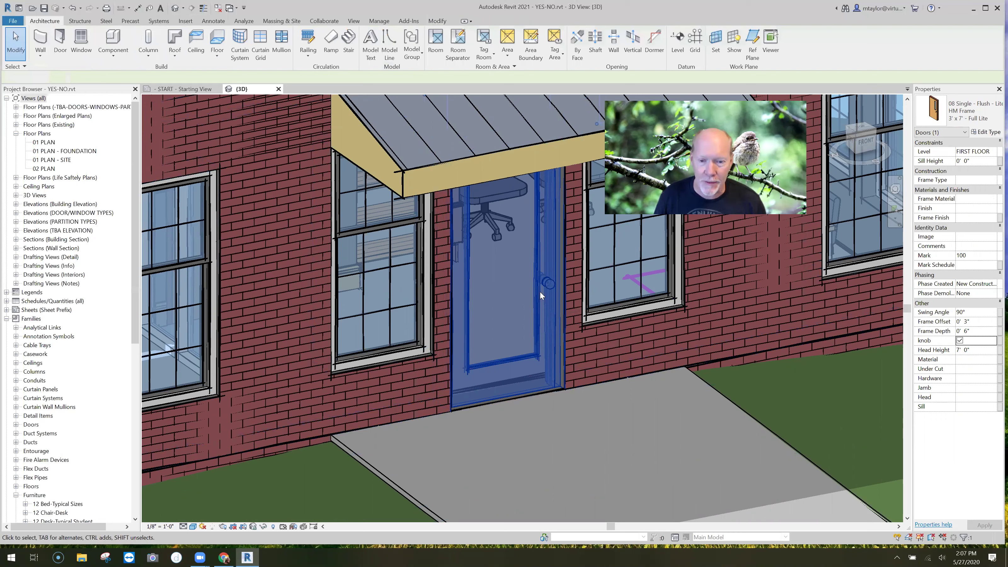
Reselect the front entrance door and toggle its knob option off and back on.
{"action": "left_click", "coordinate": [532, 363]}
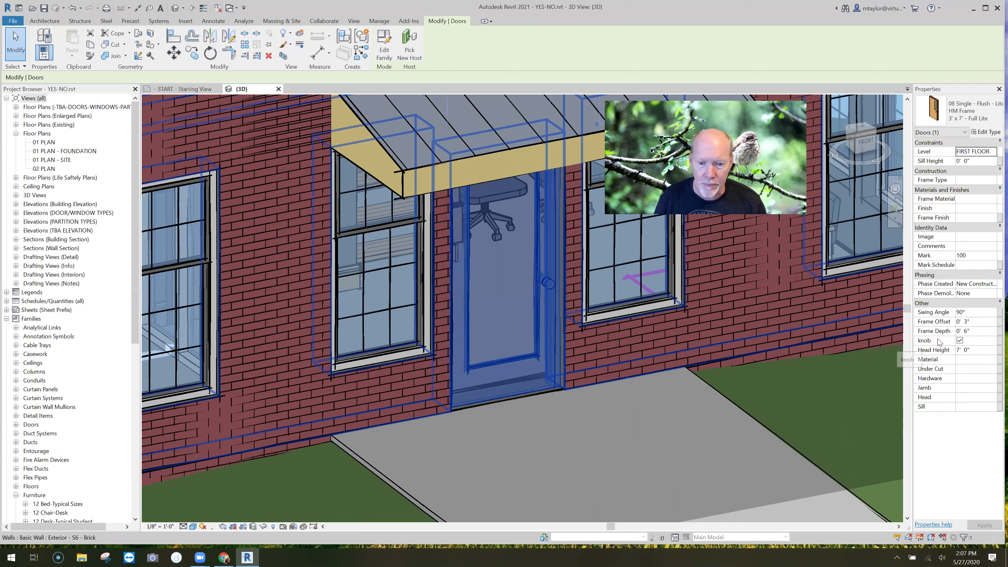
{"action": "left_click", "coordinate": [959, 340]}
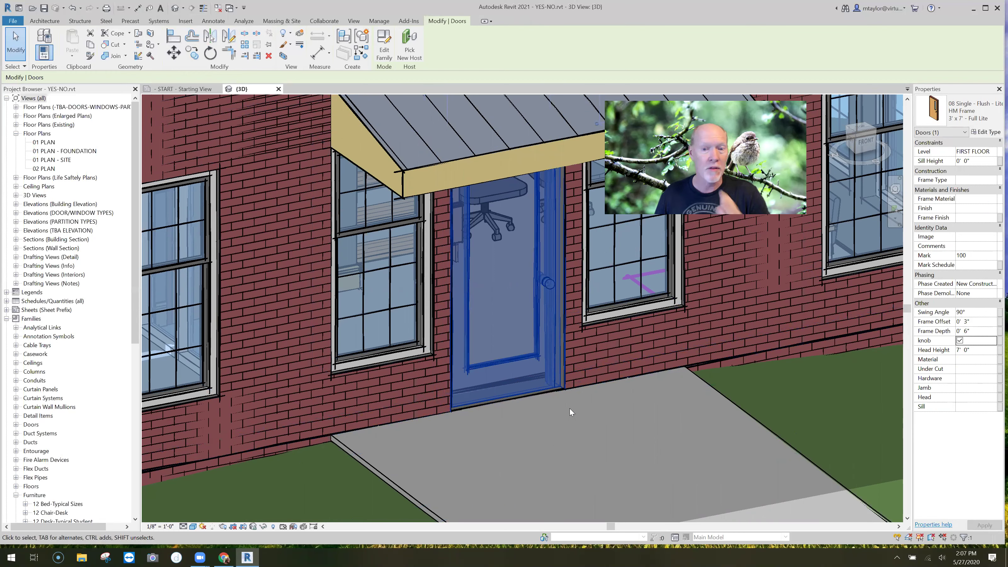
{"action": "key", "text": "Escape"}
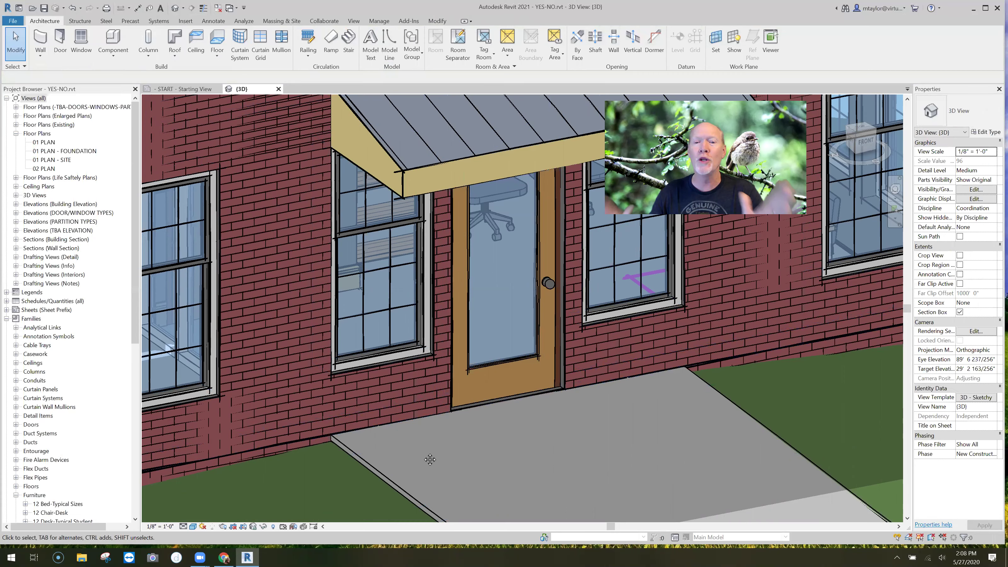
Set the right window of the first-floor front pair to 6 panels at bottom pane and turn off 9 panels at bottom pane.
{"action": "middle_click_drag", "start_coordinate": [428, 457], "coordinate": [558, 446]}
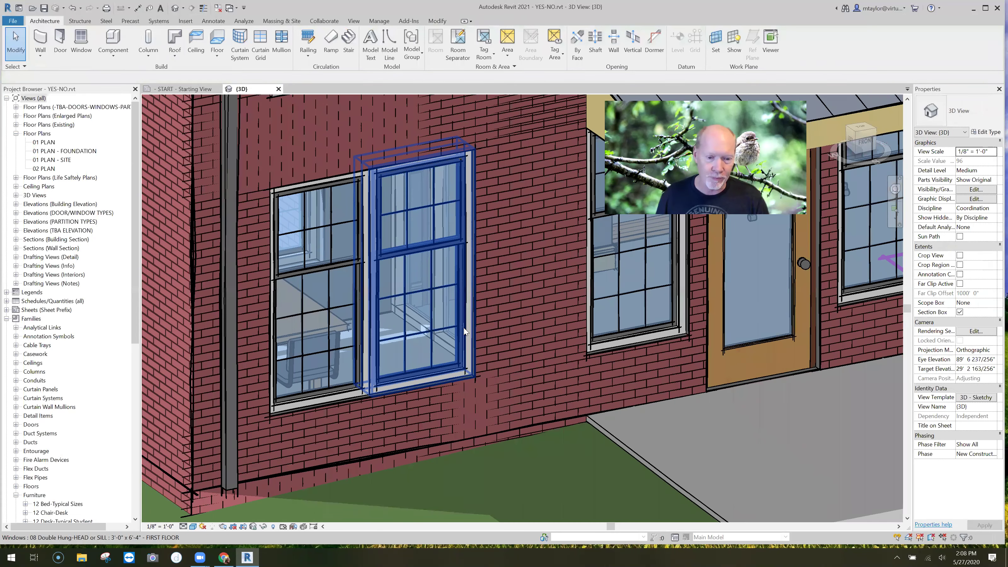
{"action": "left_click", "coordinate": [464, 332]}
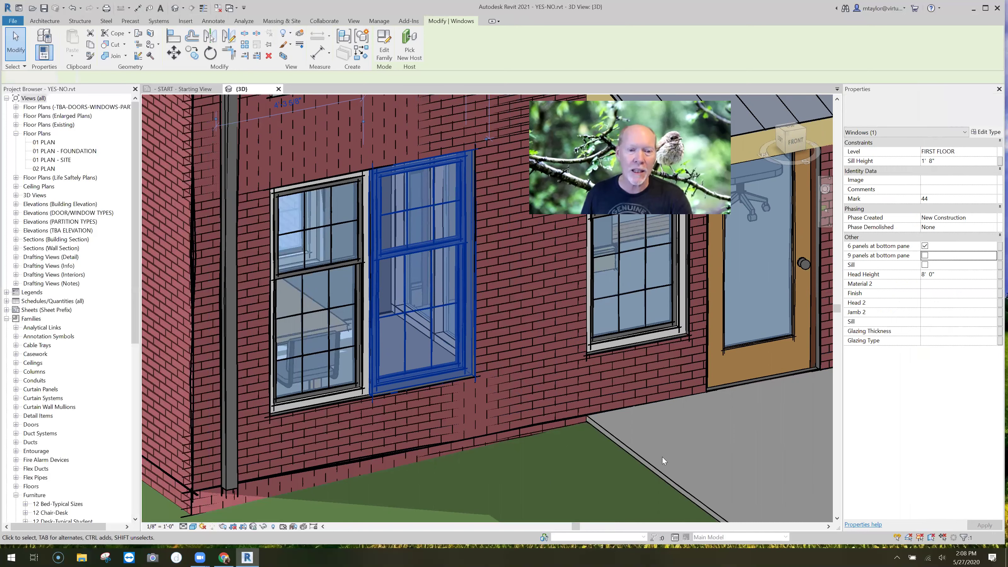
{"action": "key", "text": "Escape"}
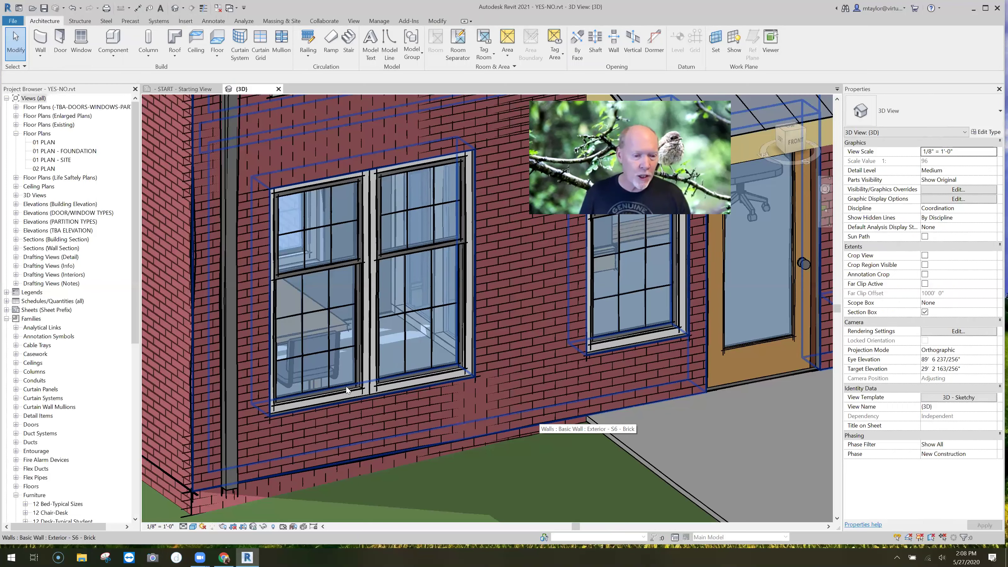
Turn on the Sill option for the left window of the first-floor front pair.
{"action": "left_click", "coordinate": [365, 397]}
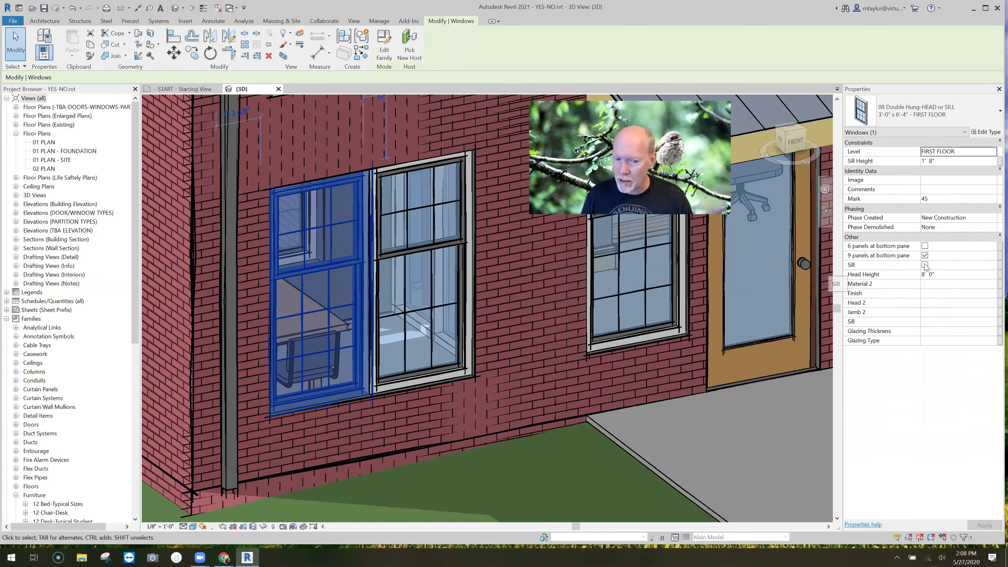
{"action": "left_click", "coordinate": [924, 265]}
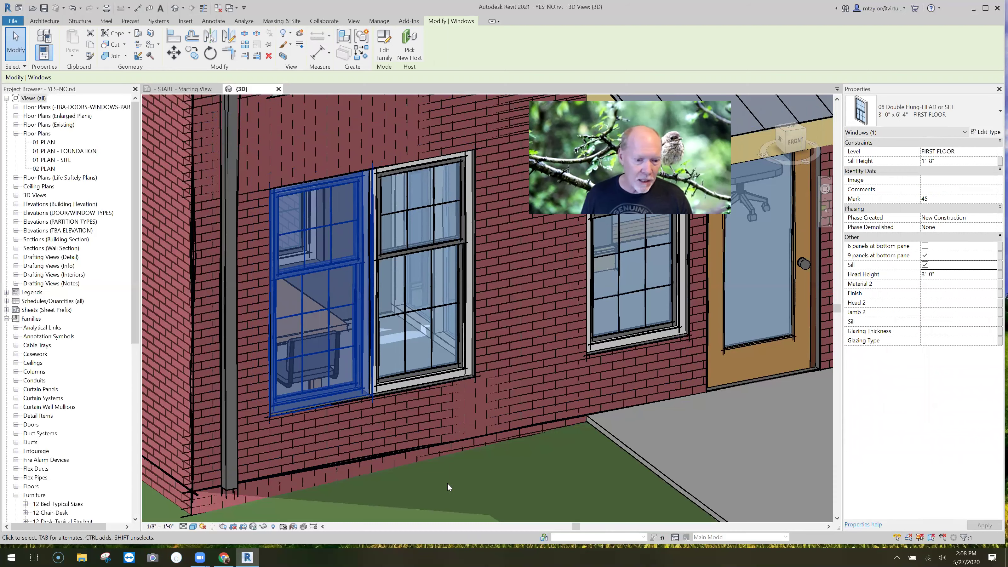
{"action": "left_click", "coordinate": [490, 480]}
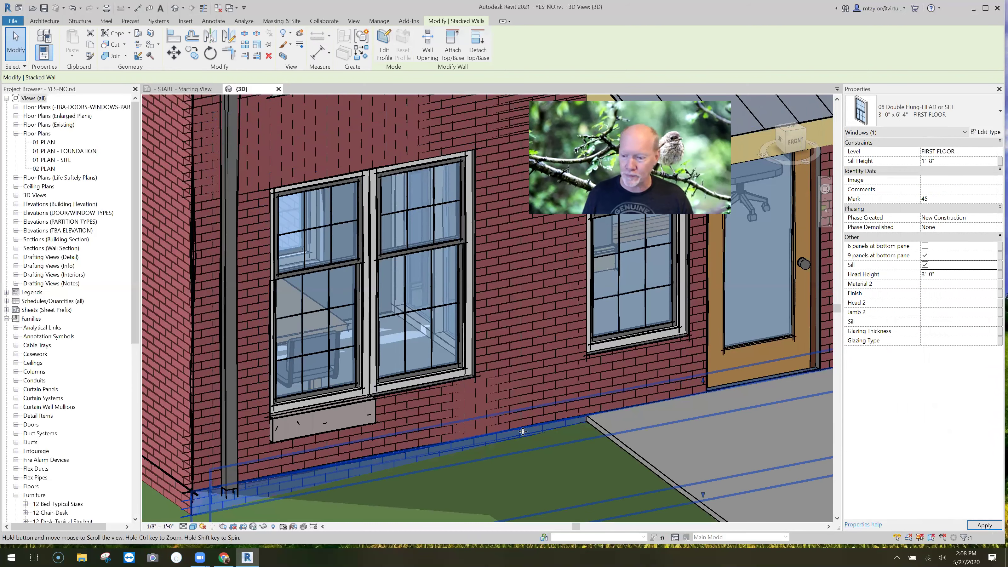
Switch the 60" x 48" table's chair arrangement by turning on 4 facing and turning off 4 sides.
{"action": "middle_click_drag", "start_coordinate": [665, 483], "coordinate": [722, 429]}
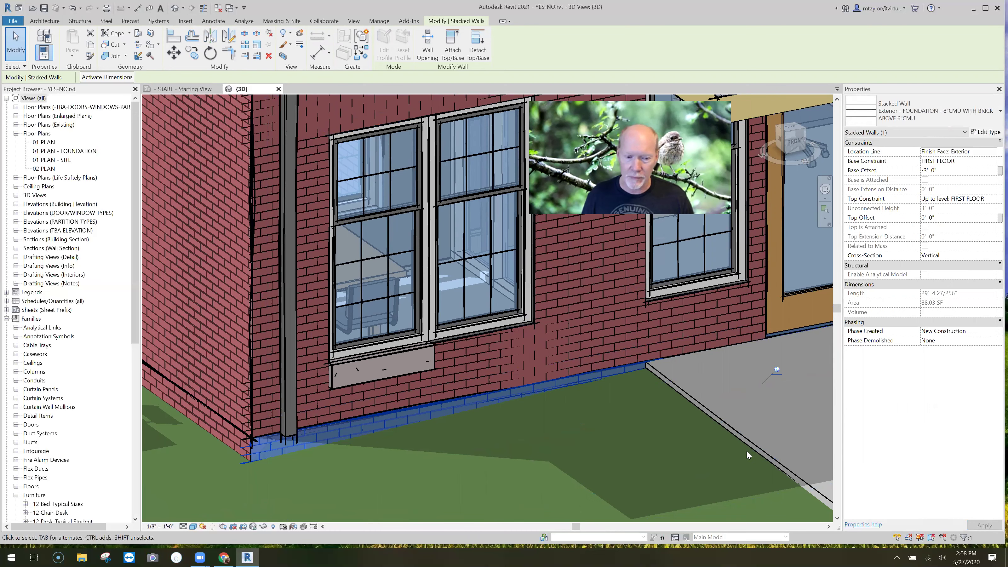
{"action": "scroll", "coordinate": [548, 440], "scroll_direction": "down", "scroll_amount": 4}
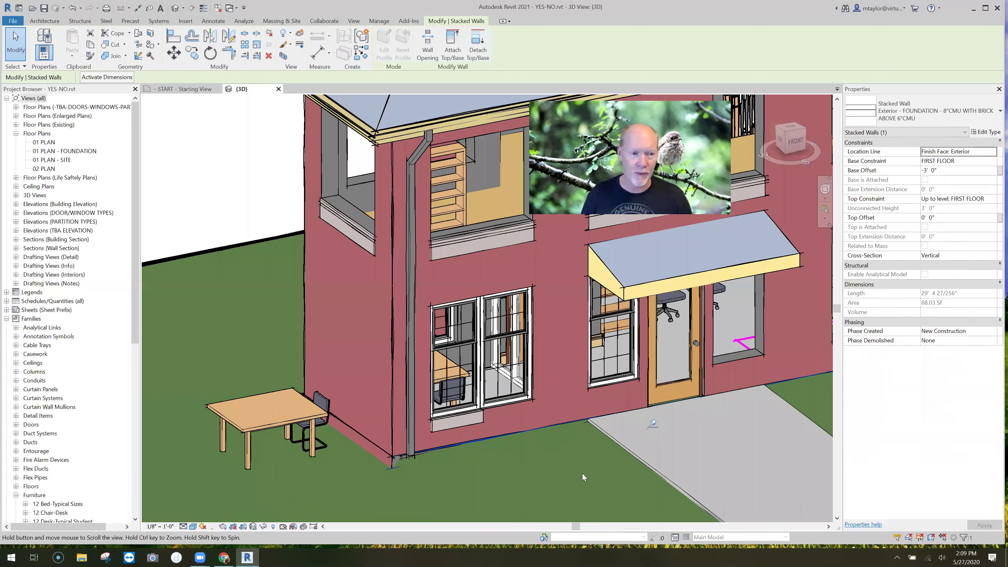
{"action": "middle_click_drag", "start_coordinate": [335, 403], "coordinate": [397, 455]}
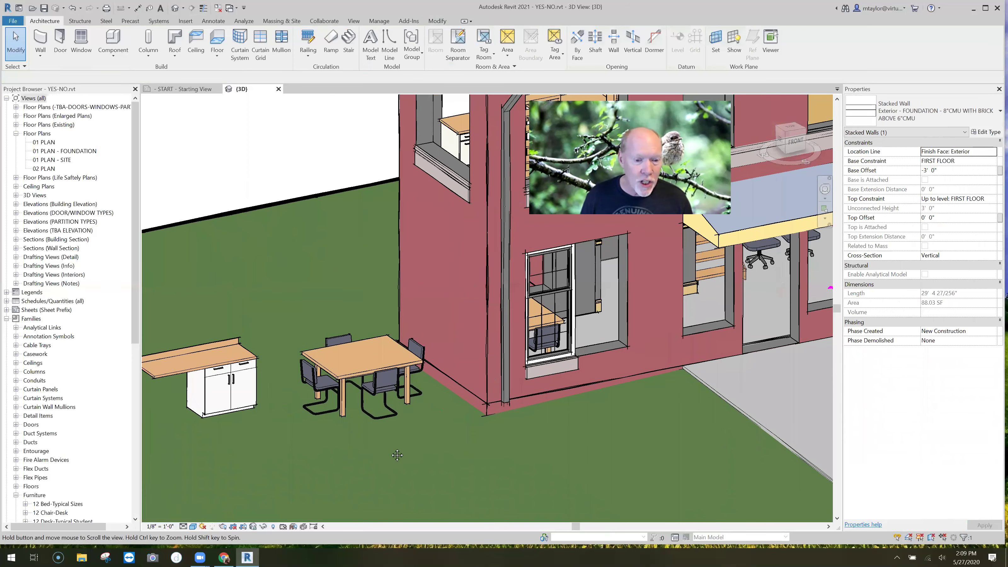
{"action": "scroll", "coordinate": [376, 448], "scroll_direction": "up", "scroll_amount": 2}
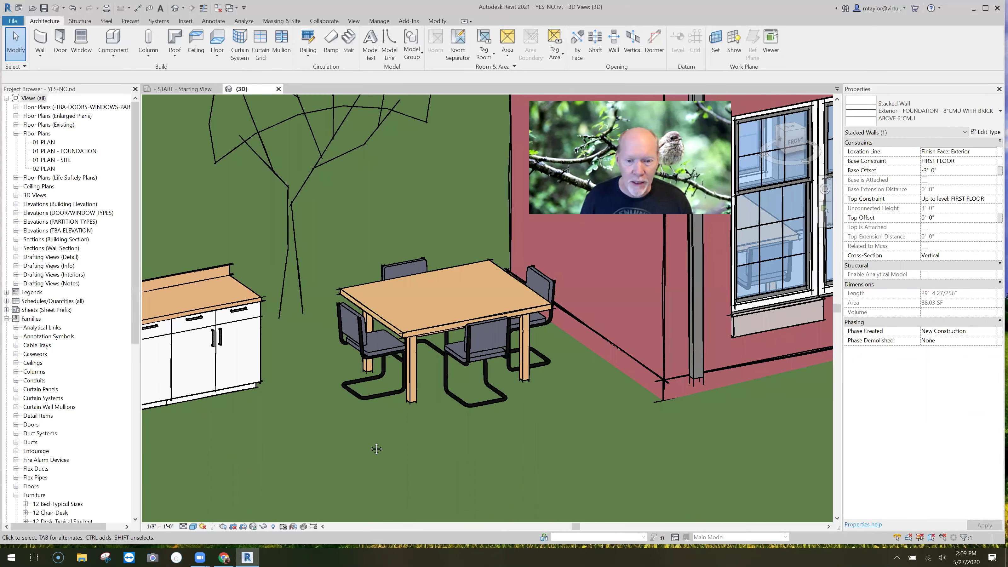
{"action": "scroll", "coordinate": [256, 427], "scroll_direction": "up", "scroll_amount": 1}
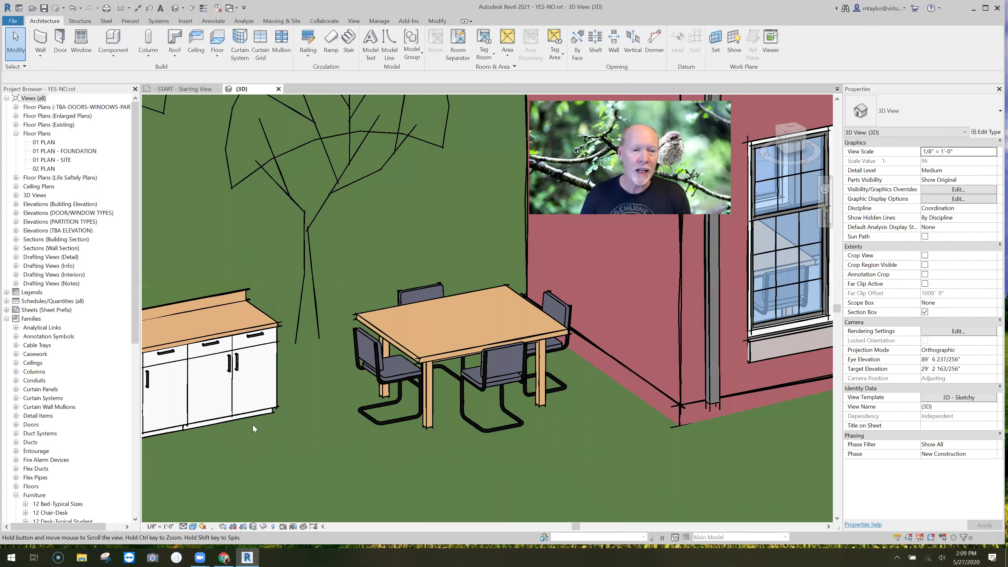
{"action": "scroll", "coordinate": [252, 424], "scroll_direction": "up", "scroll_amount": 1}
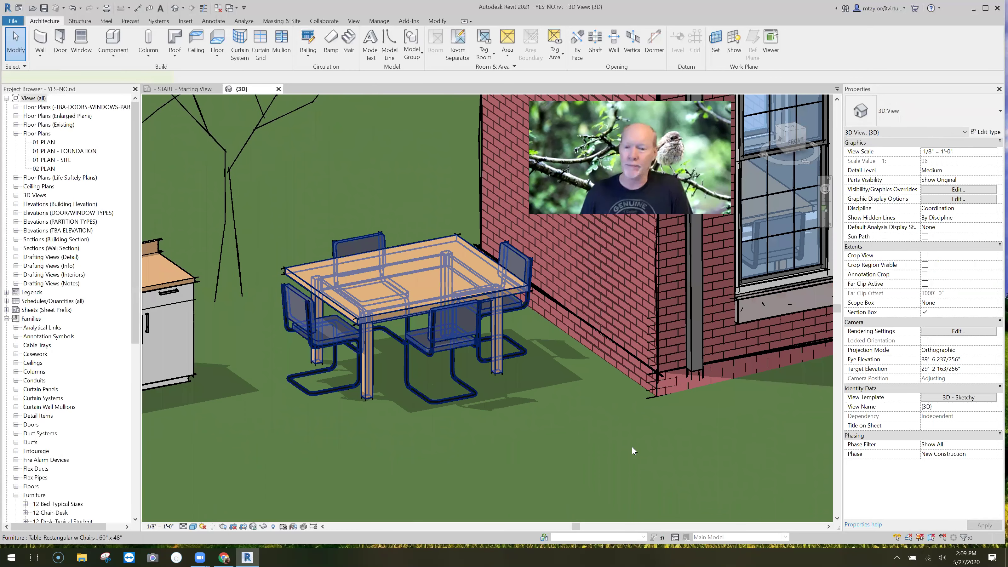
{"action": "left_click", "coordinate": [786, 419]}
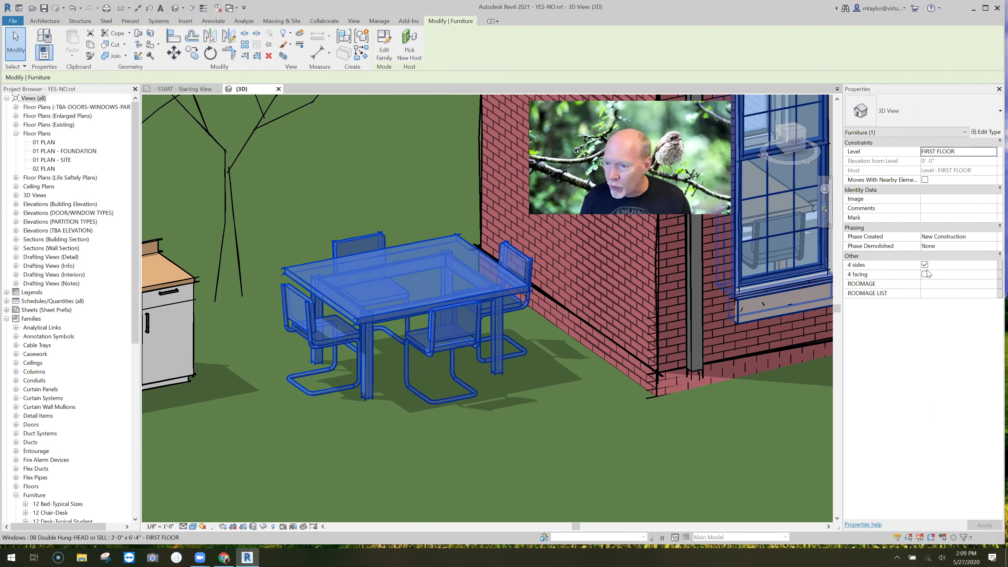
{"action": "left_click", "coordinate": [925, 274]}
{"action": "key", "text": "Up"}
{"action": "key", "text": "space"}
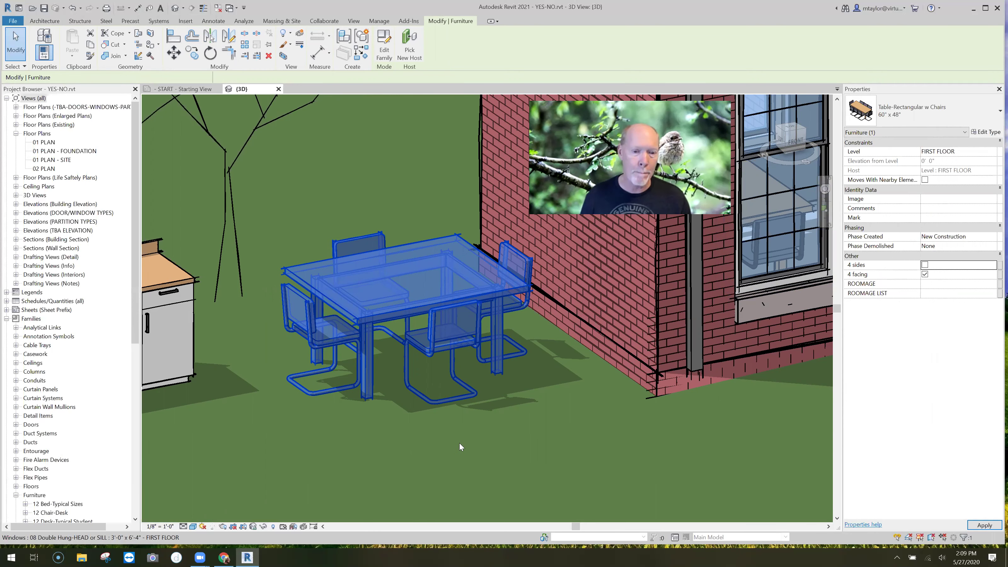
{"action": "left_click", "coordinate": [459, 444]}
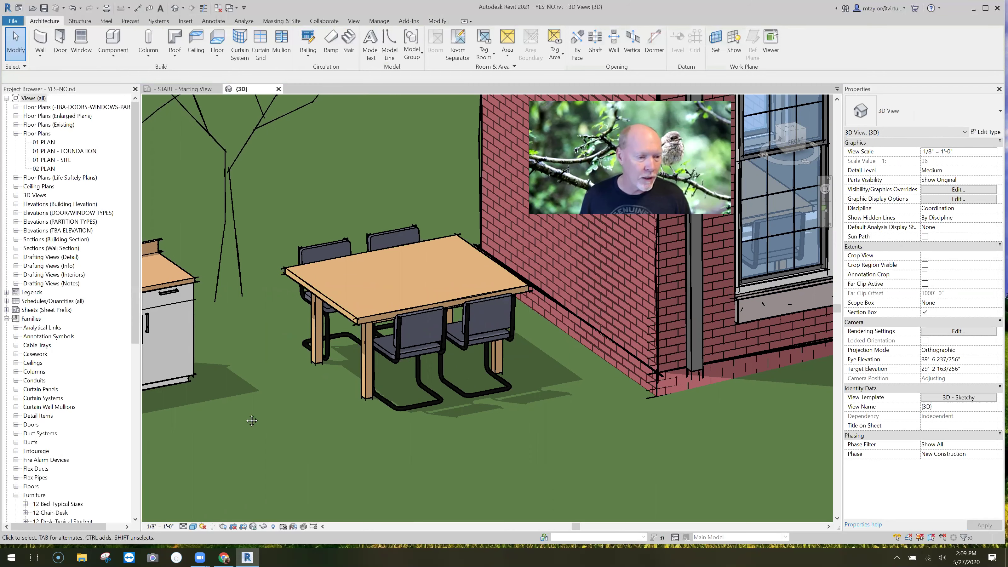
Edit the 36" double-door base cabinet type to turn on horiz handles and turn off vert handles.
{"action": "middle_click_drag", "start_coordinate": [252, 420], "coordinate": [344, 422]}
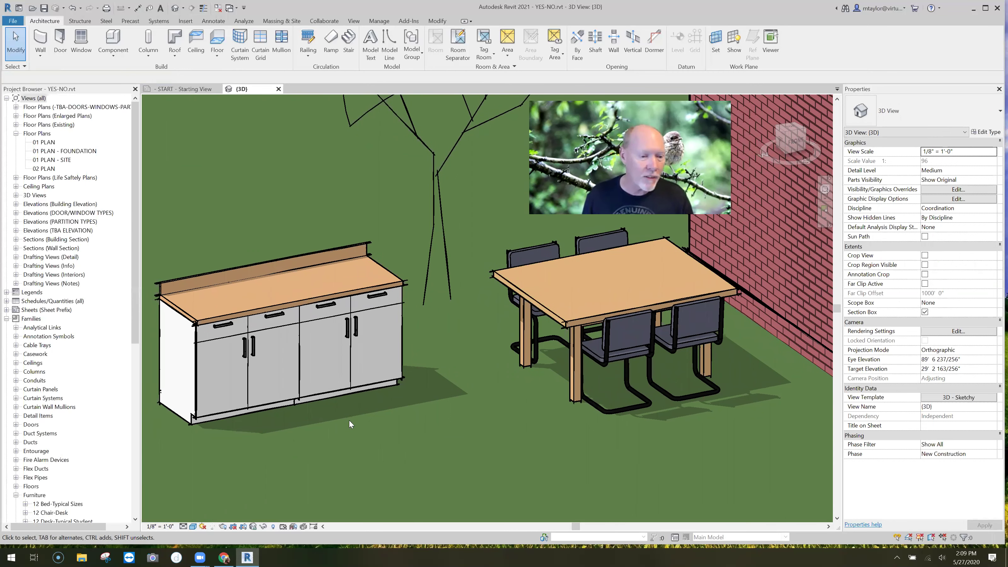
{"action": "left_click", "coordinate": [380, 441]}
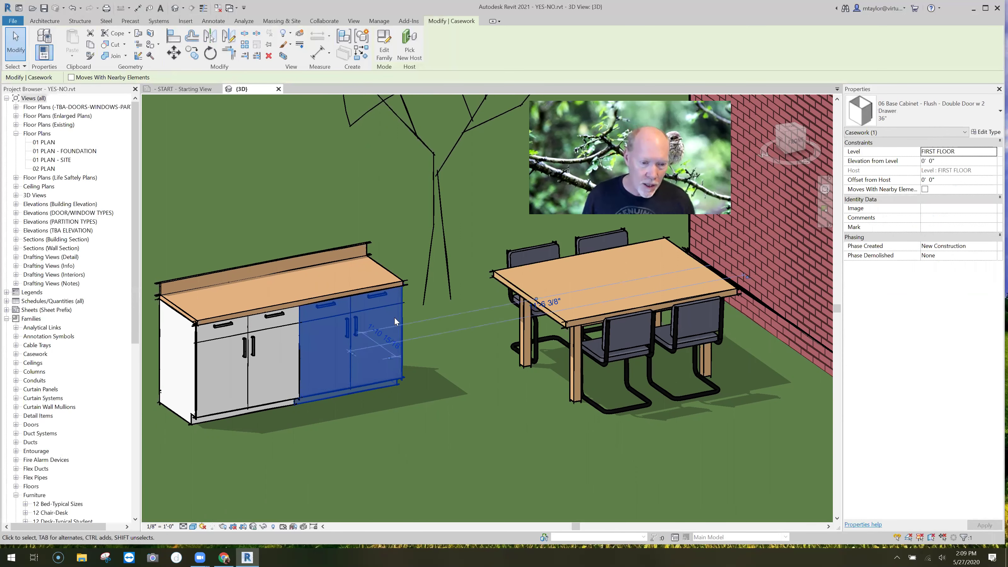
{"action": "key", "text": "Escape"}
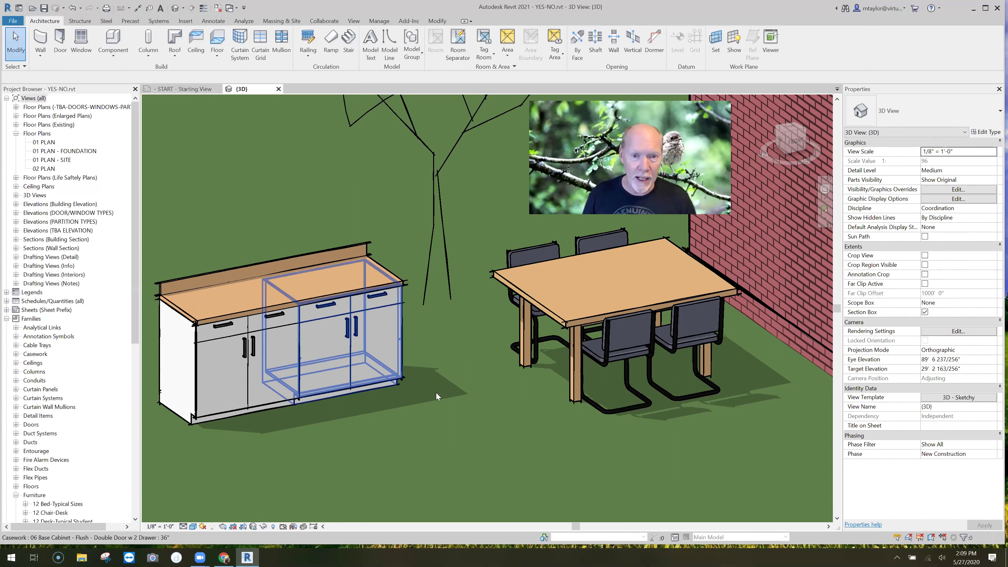
{"action": "double_click", "coordinate": [349, 343]}
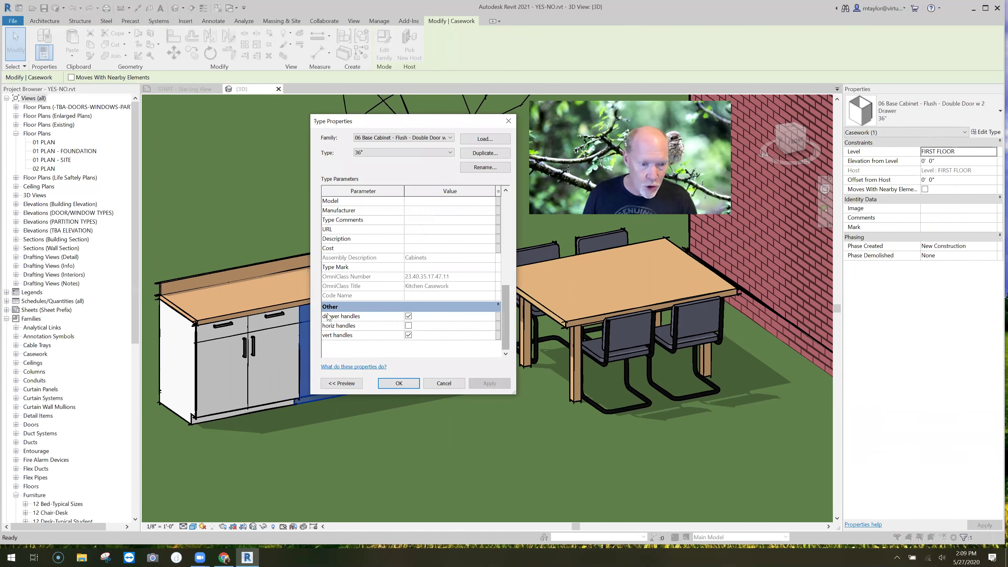
{"action": "left_click", "coordinate": [408, 325]}
{"action": "left_click", "coordinate": [408, 335]}
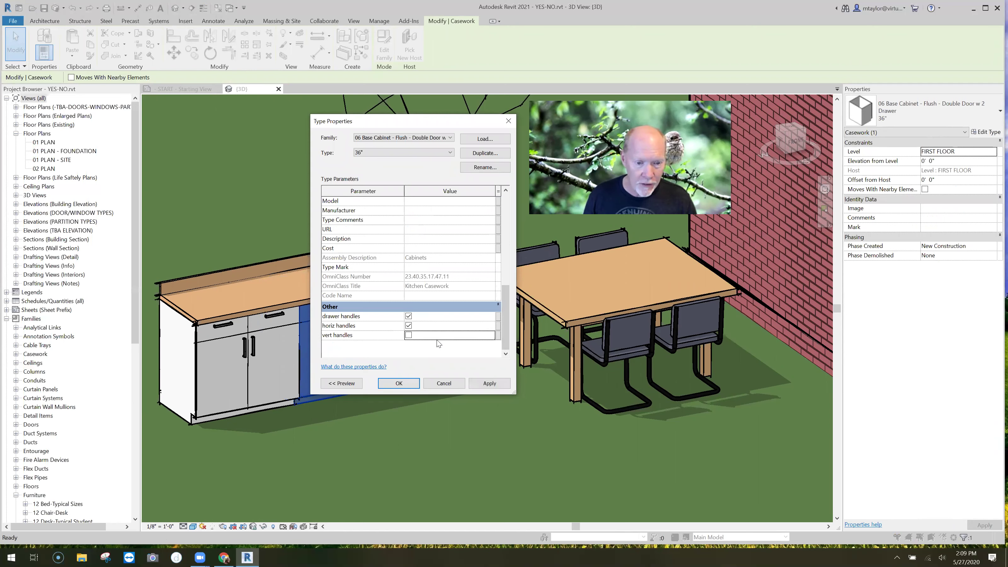
{"action": "left_click", "coordinate": [399, 383]}
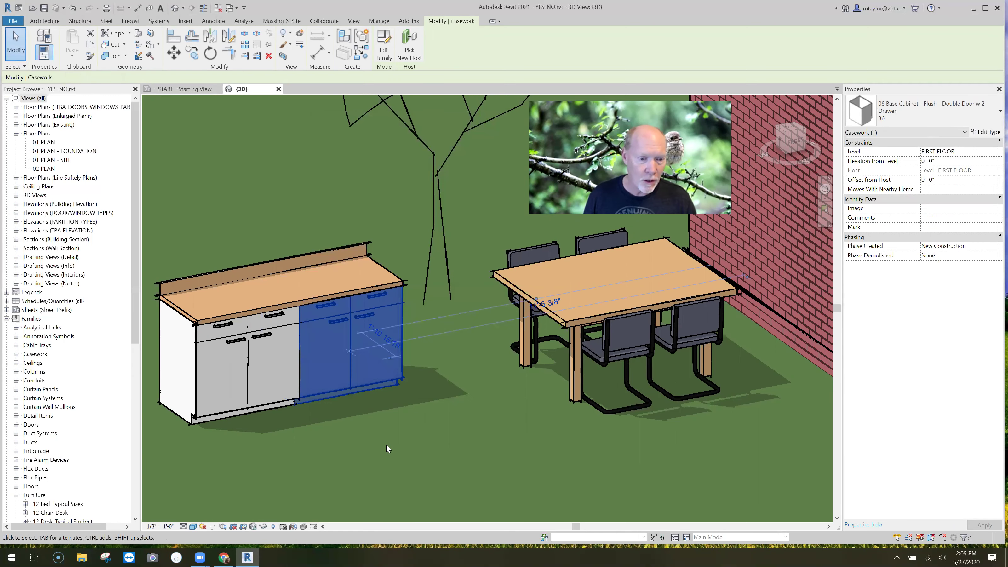
{"action": "left_click", "coordinate": [390, 442]}
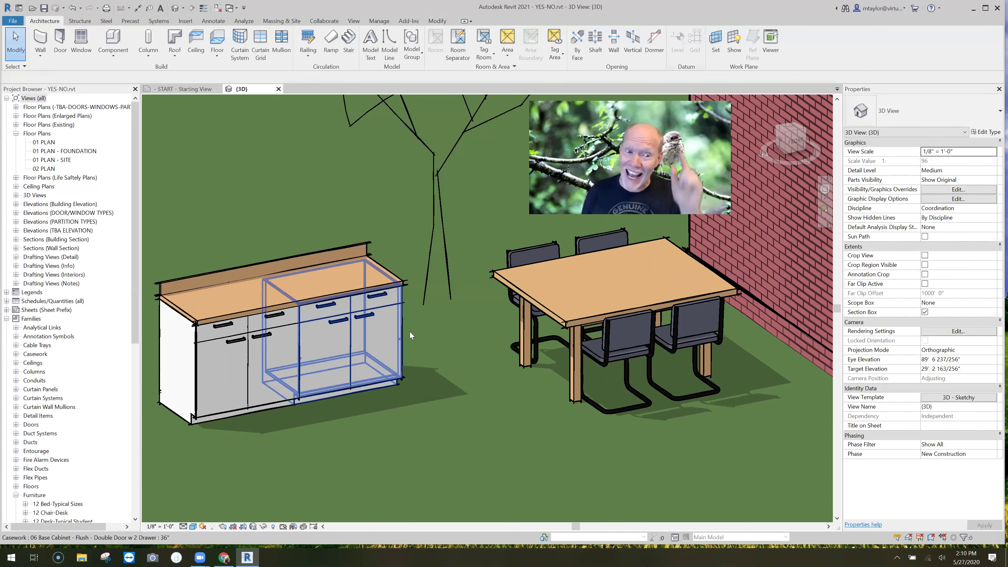
Turn off the backsplash on the countertop above the base cabinets.
{"action": "left_click", "coordinate": [369, 252]}
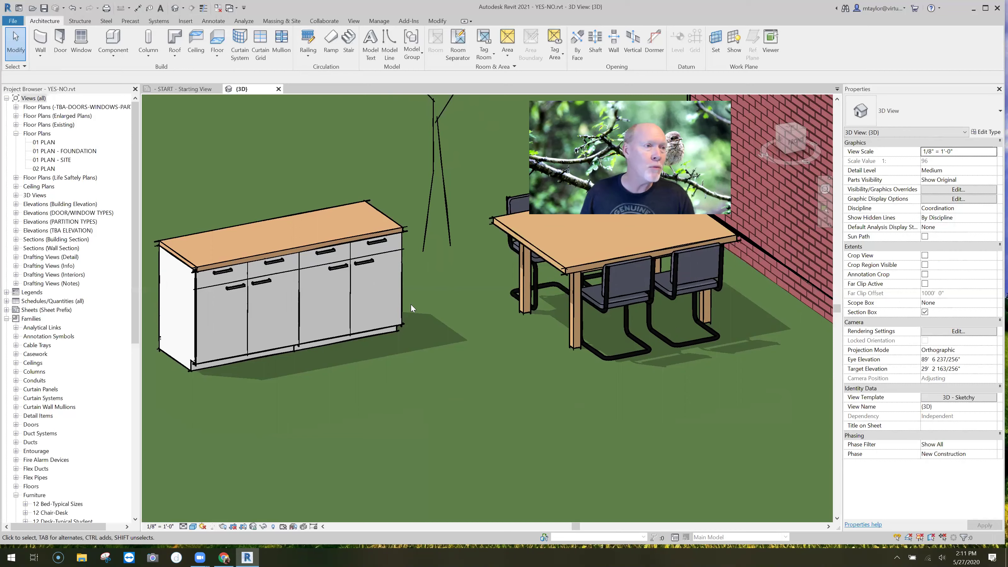
Create a new family from the Generic Model.rft template in the English-Imperial folder.
{"action": "left_click", "coordinate": [13, 19]}
{"action": "mouse_move", "coordinate": [38, 64]}
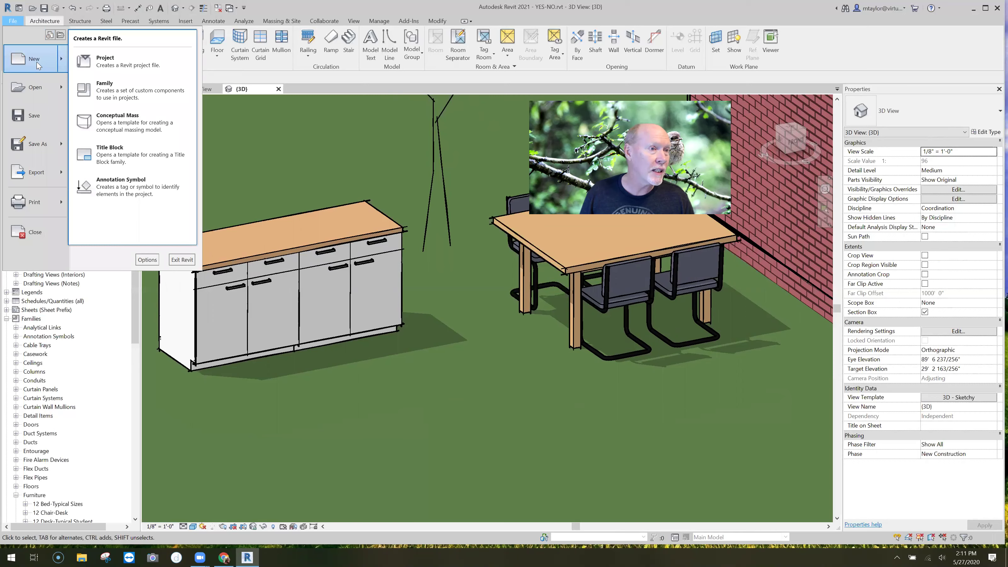
{"action": "left_click", "coordinate": [118, 94]}
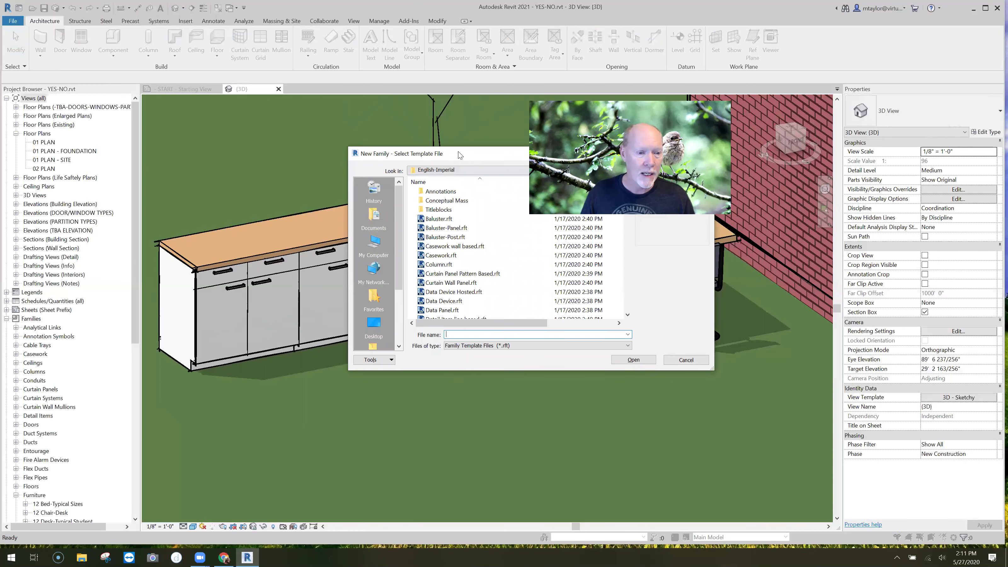
{"action": "left_click_drag", "start_coordinate": [459, 155], "coordinate": [307, 132]}
{"action": "scroll", "coordinate": [321, 279], "scroll_direction": "down", "scroll_amount": 6}
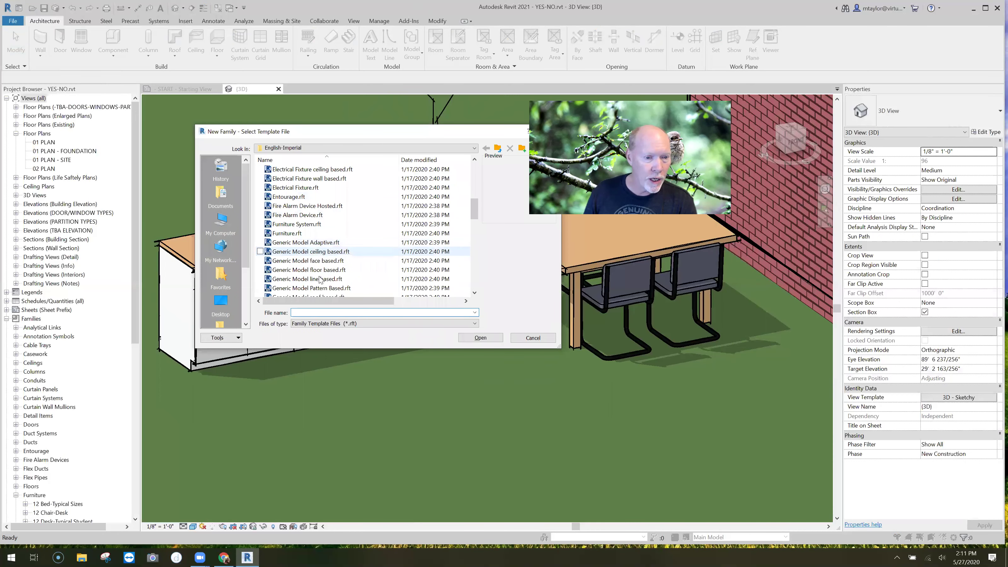
{"action": "scroll", "coordinate": [321, 279], "scroll_direction": "down", "scroll_amount": 3}
{"action": "left_click", "coordinate": [274, 243]}
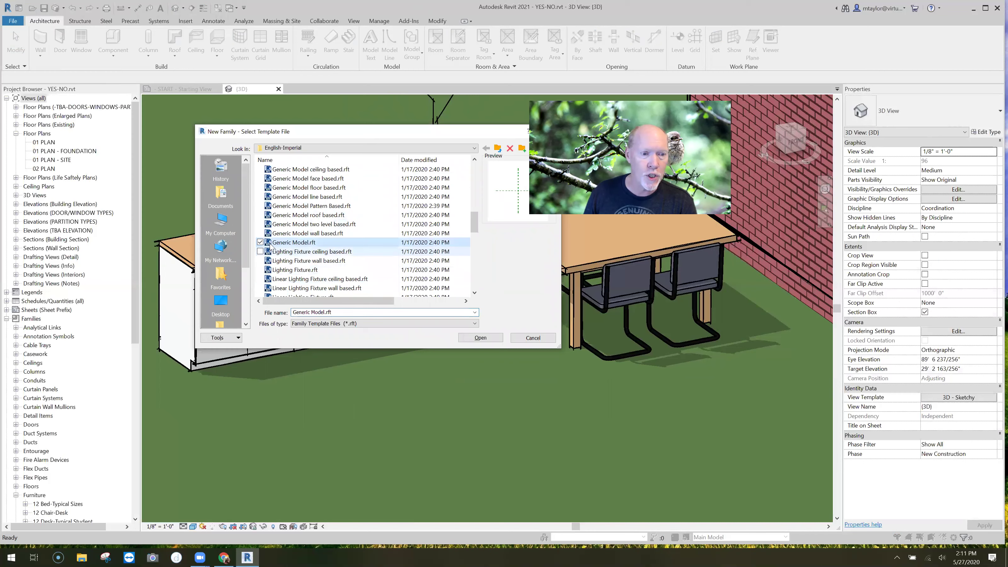
{"action": "left_click", "coordinate": [481, 338]}
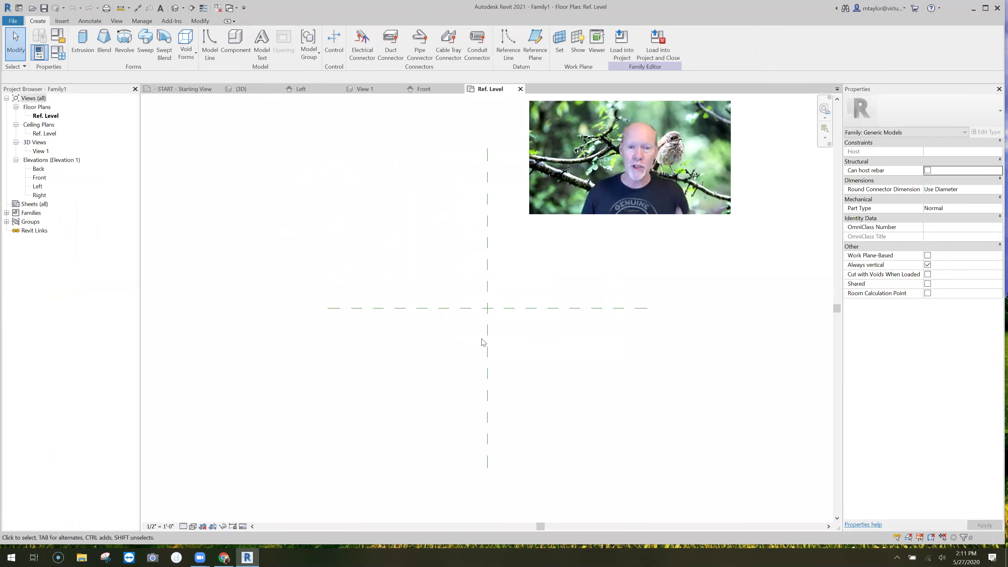
On the Ref. Level plan, extrude a rectangle about 1'-3" by 1'-5" left of the vertical reference plane, 1' 0" high.
{"action": "middle_click_drag", "start_coordinate": [534, 334], "coordinate": [438, 335]}
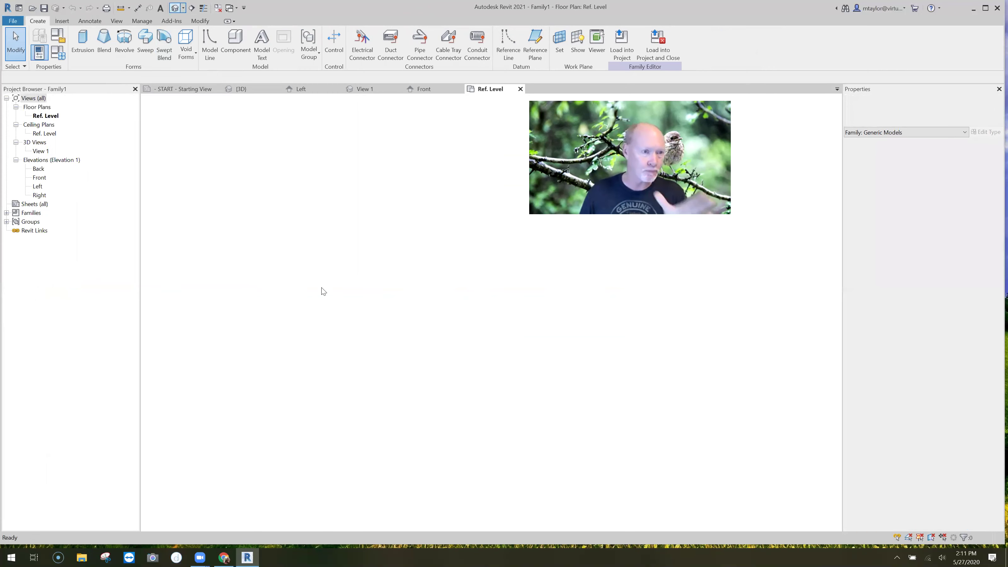
{"action": "left_click", "coordinate": [83, 40]}
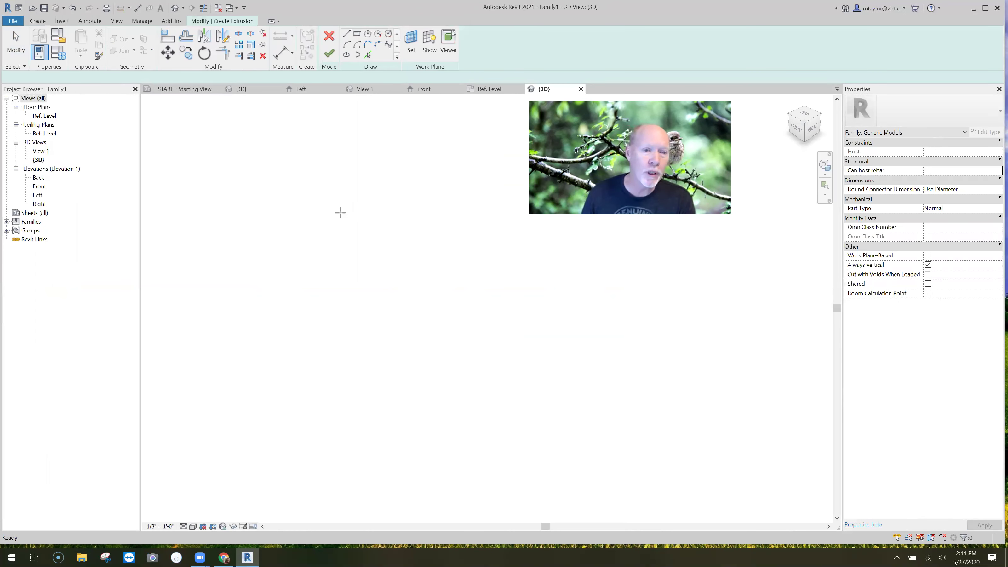
{"action": "double_click", "coordinate": [40, 116]}
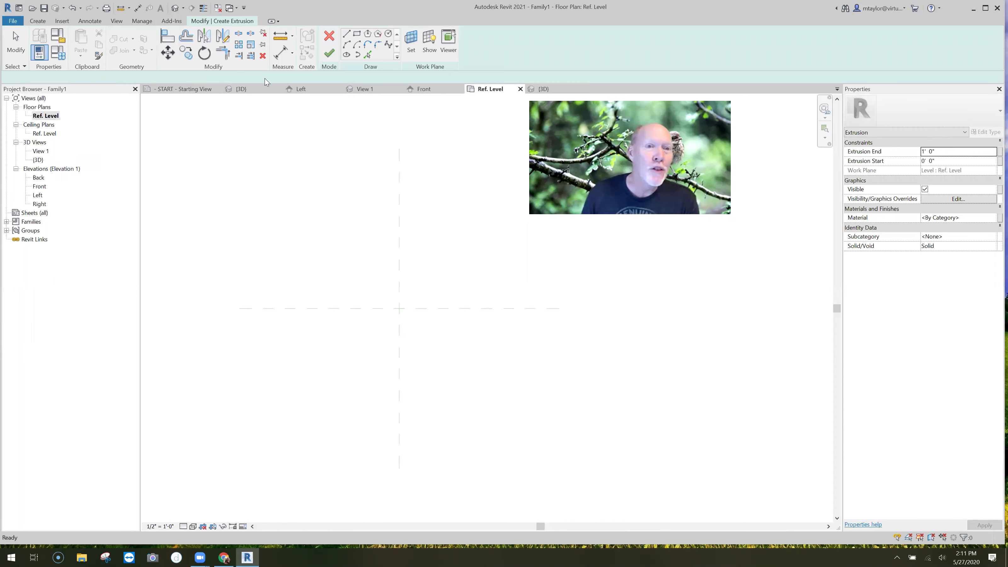
{"action": "left_click", "coordinate": [357, 34]}
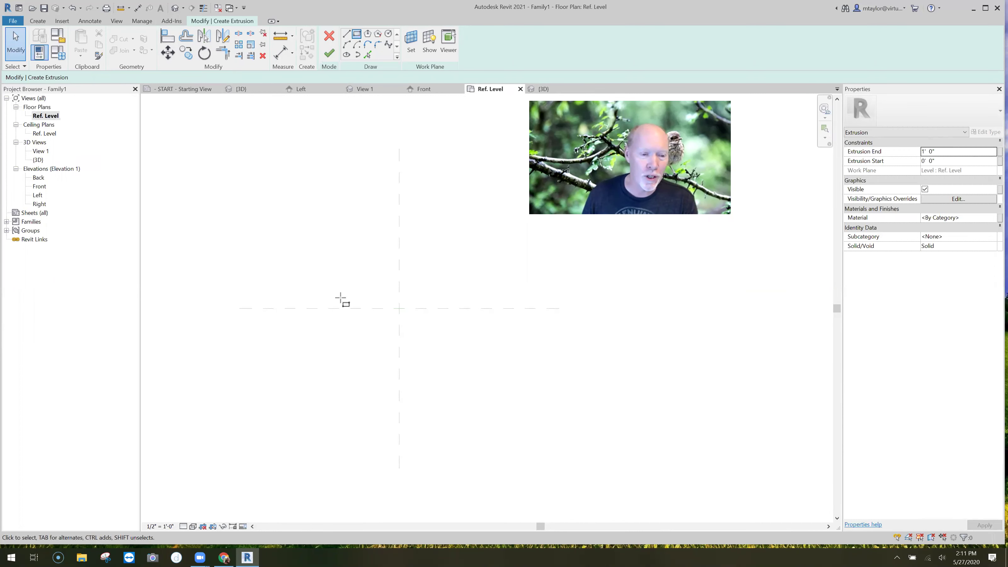
{"action": "left_click", "coordinate": [309, 287]}
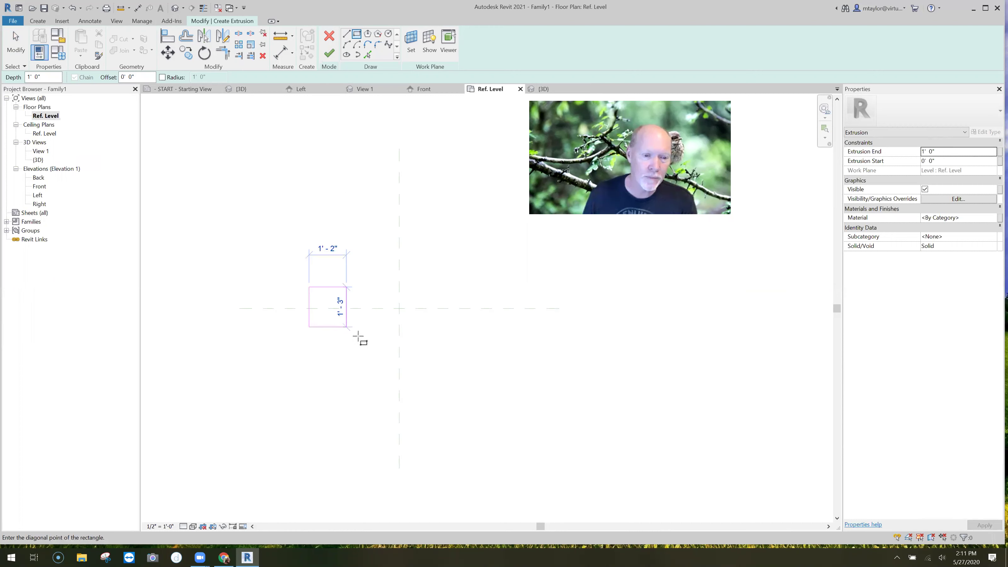
{"action": "left_click", "coordinate": [349, 332]}
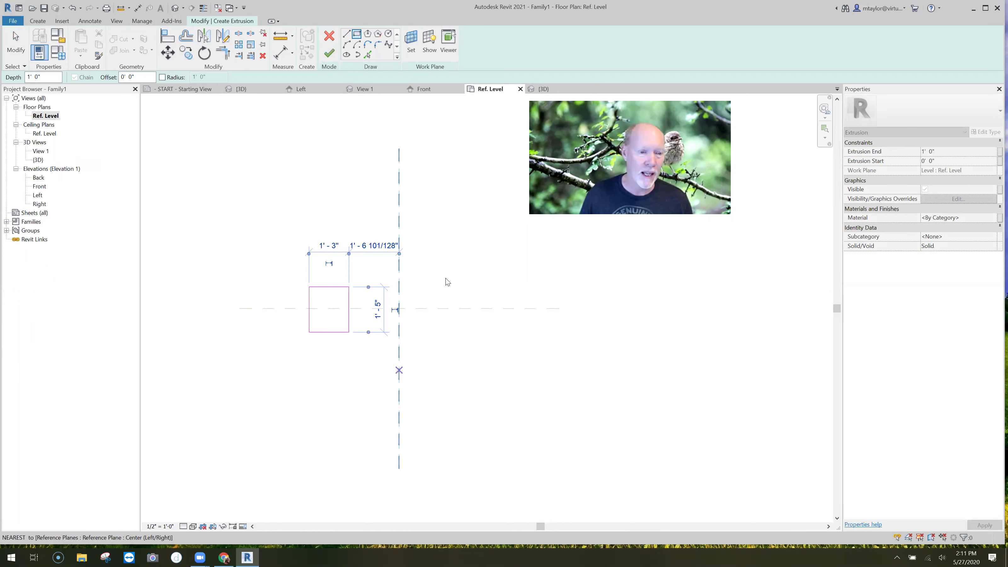
{"action": "left_click", "coordinate": [329, 53]}
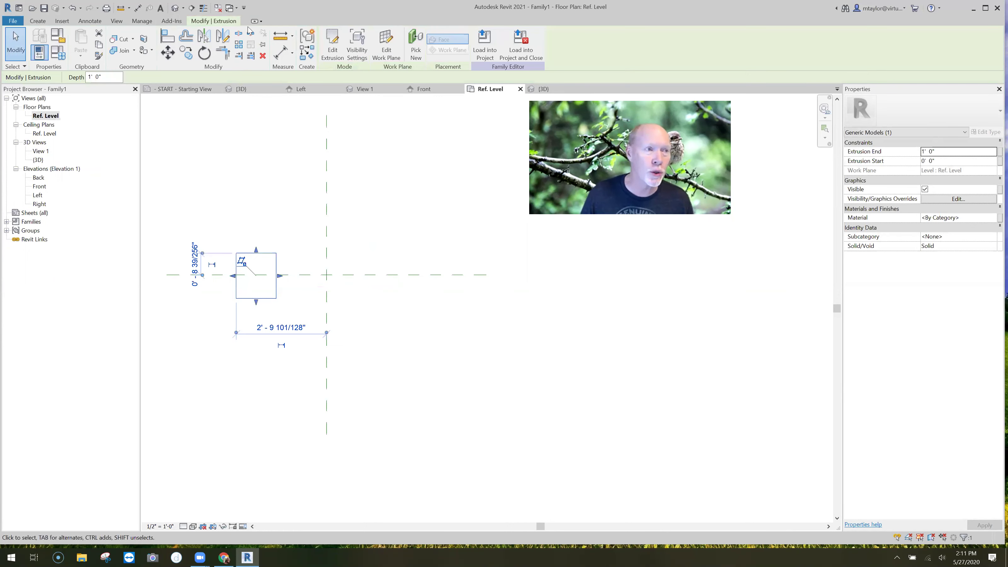
Extrude a second rectangle, about 1'-5" by 1'-9", over the reference plane intersection with its extrusion end at 4' 0".
{"action": "left_click", "coordinate": [38, 21]}
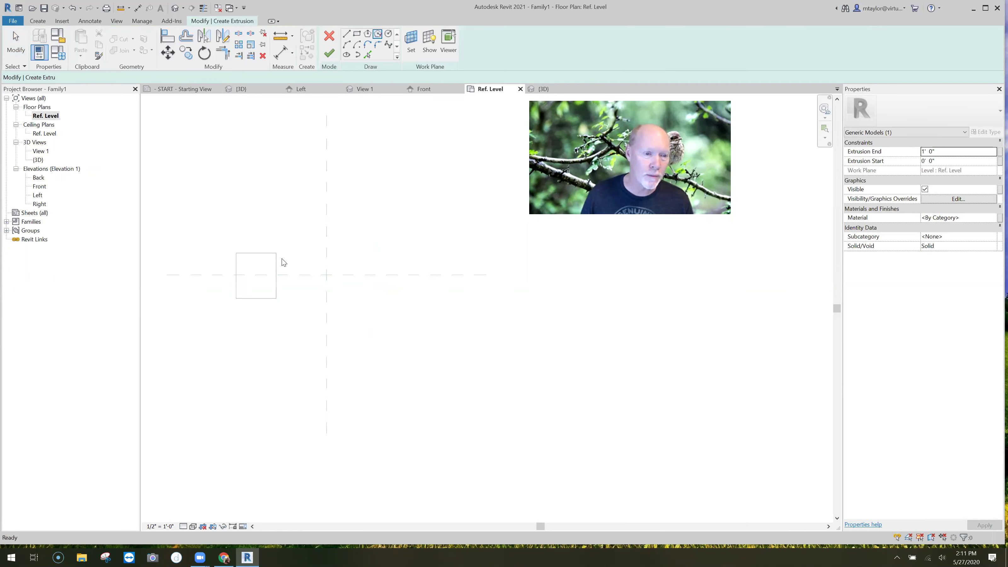
{"action": "left_click", "coordinate": [308, 255]}
{"action": "left_click", "coordinate": [352, 312]}
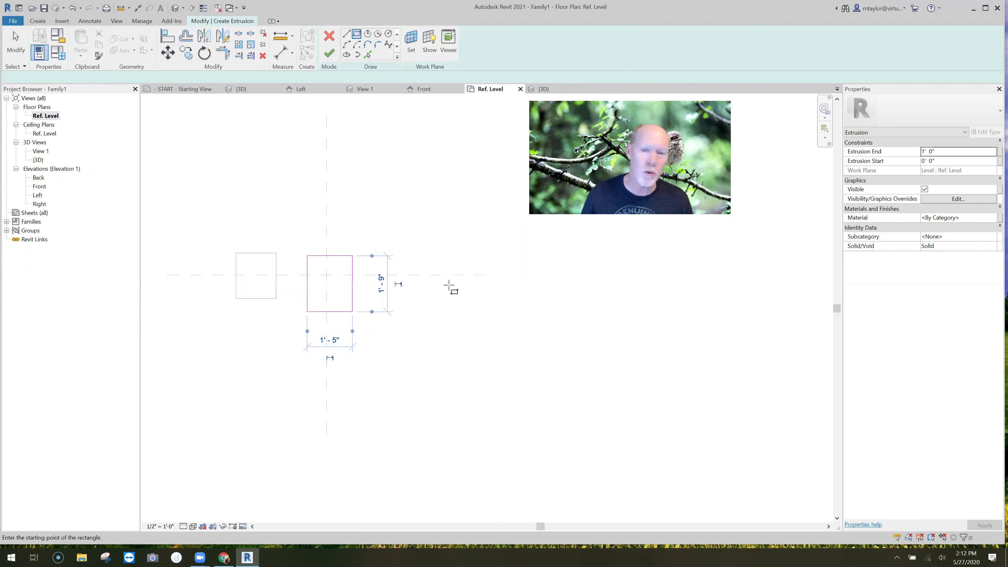
{"action": "left_click", "coordinate": [890, 156]}
{"action": "type", "text": "4"}
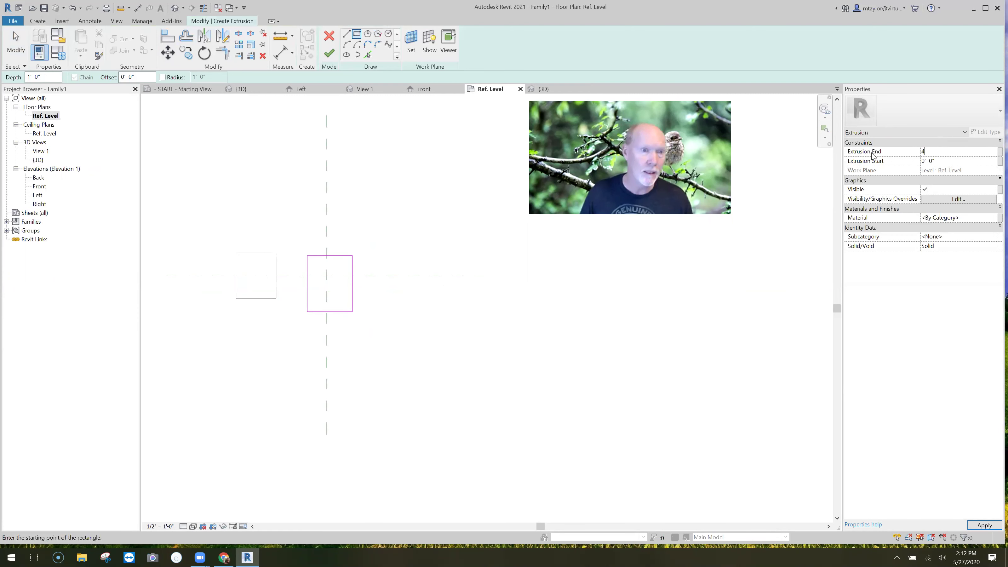
{"action": "key", "text": "Return"}
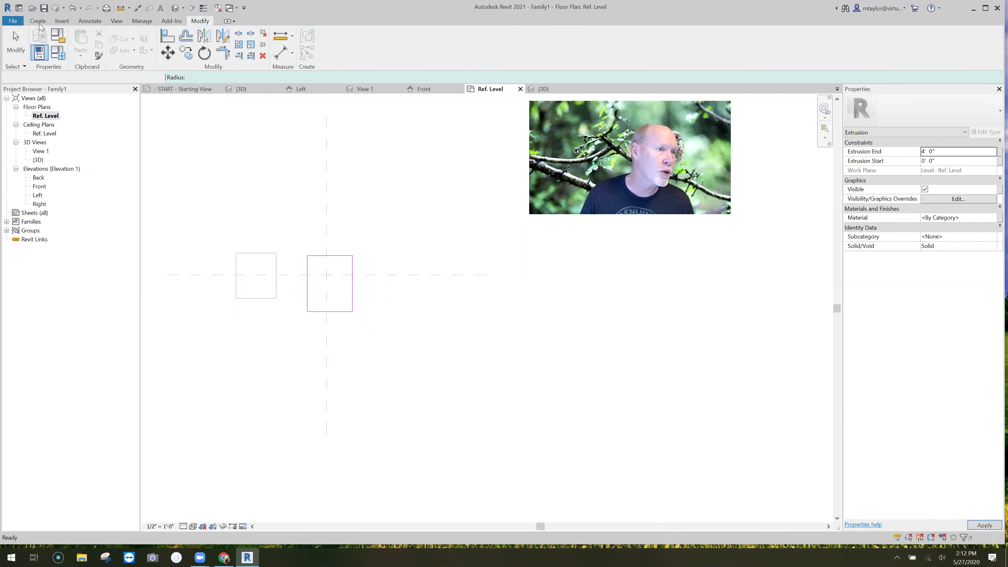
Extrude a third rectangle, about 1'-7" by 1'-5", right of the middle box with its end at 8' and show the boxes in 3D.
{"action": "left_click", "coordinate": [92, 41]}
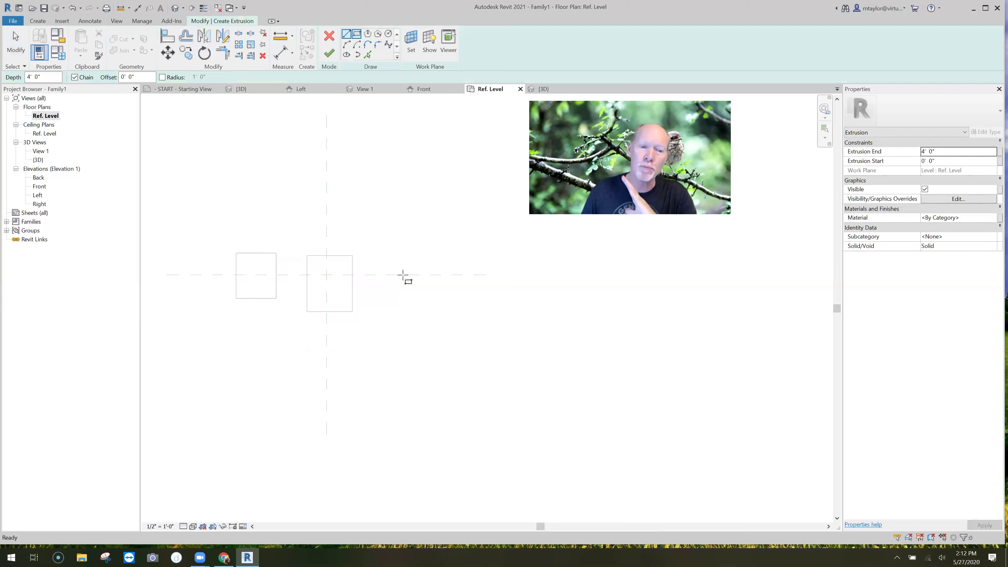
{"action": "left_click", "coordinate": [469, 307]}
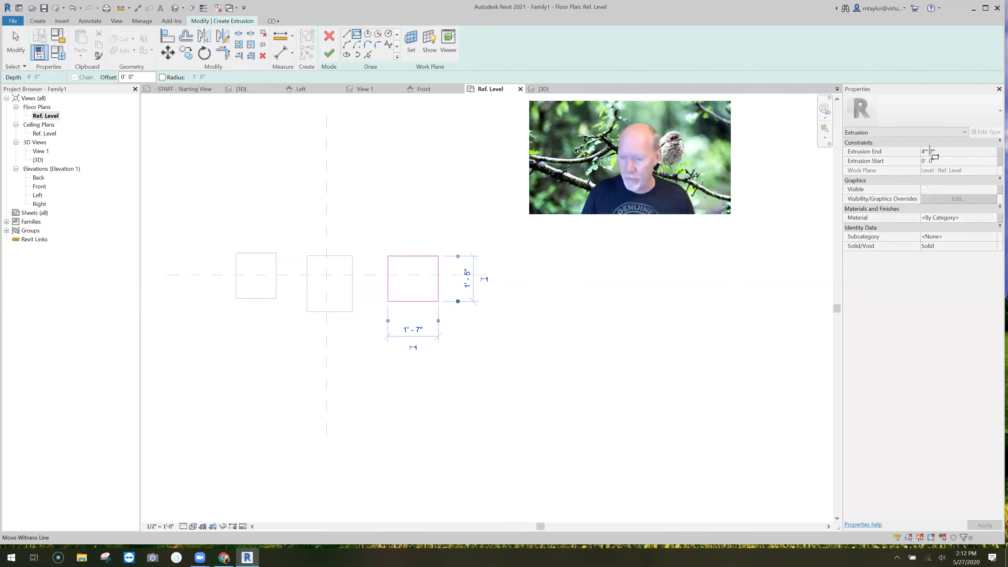
{"action": "left_click", "coordinate": [880, 154]}
{"action": "type", "text": "8"}
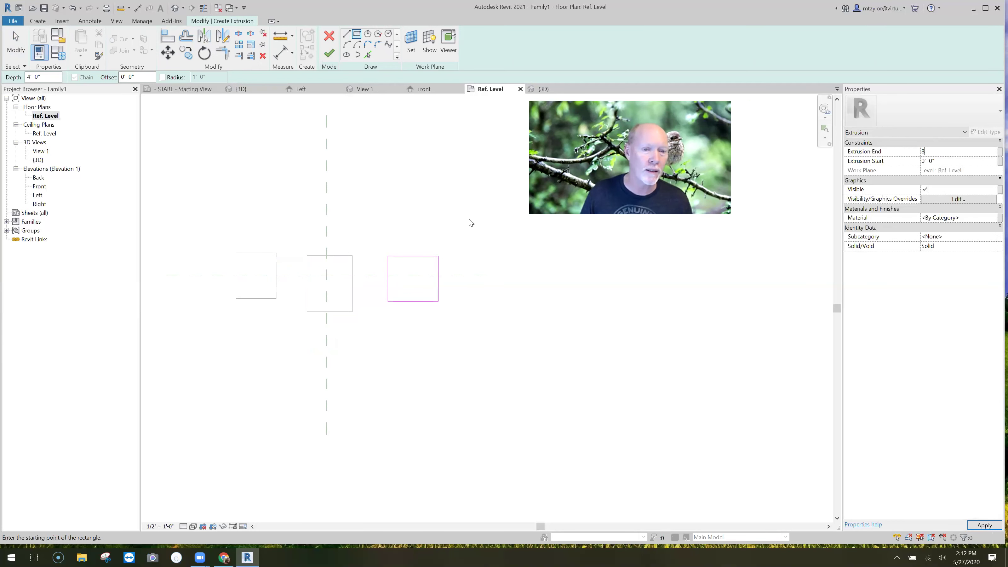
{"action": "key", "text": "Return"}
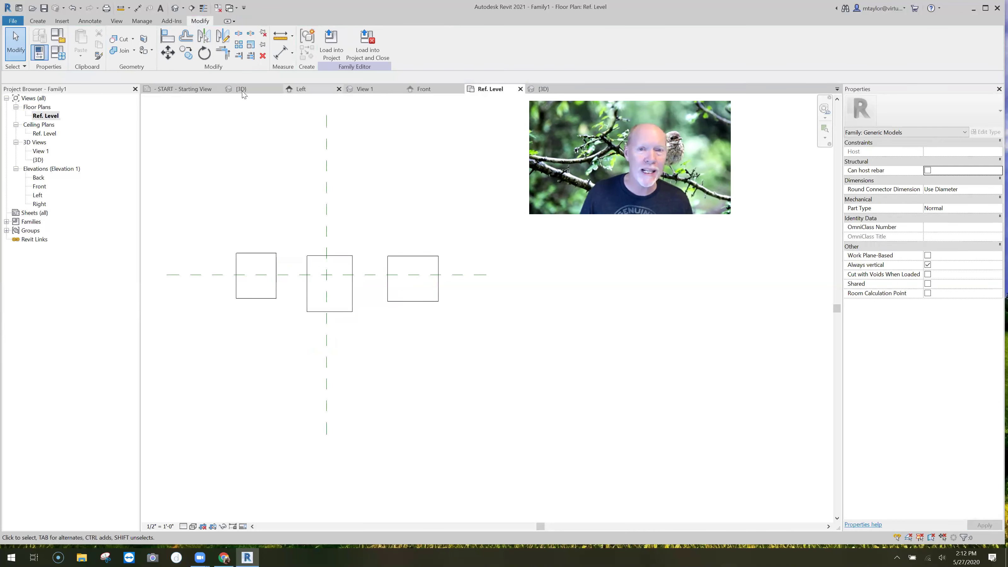
{"action": "key", "text": "ctrl+Tab"}
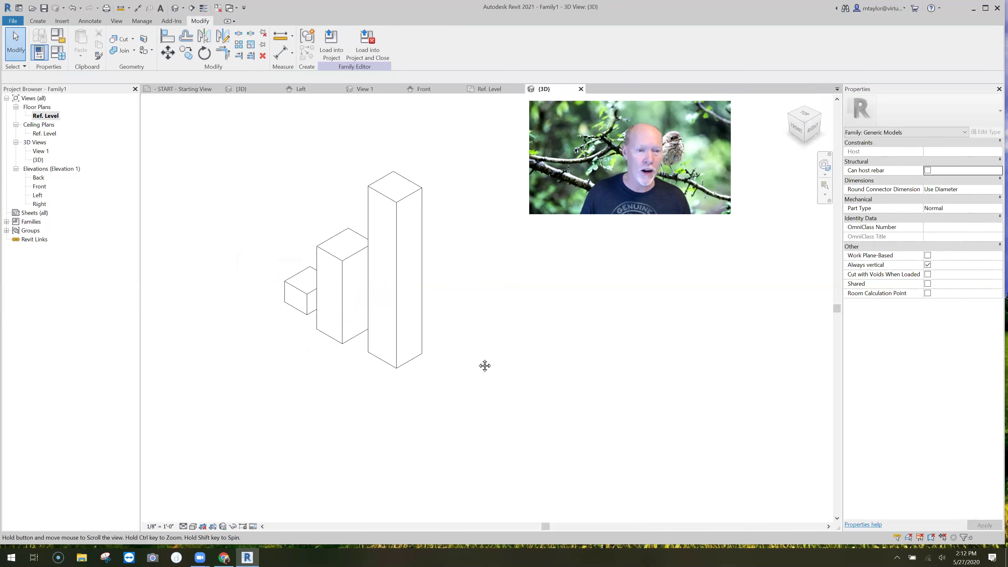
{"action": "middle_click_drag", "start_coordinate": [472, 355], "coordinate": [489, 352], "text": "shift"}
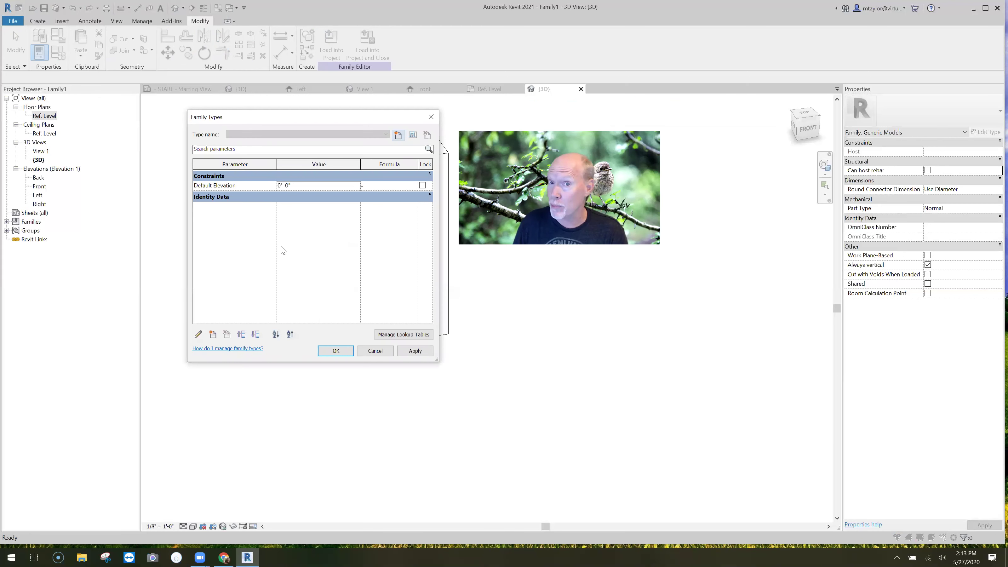
Add a Yes/No instance family parameter named "small box" and accept the family types.
{"action": "left_click", "coordinate": [214, 335]}
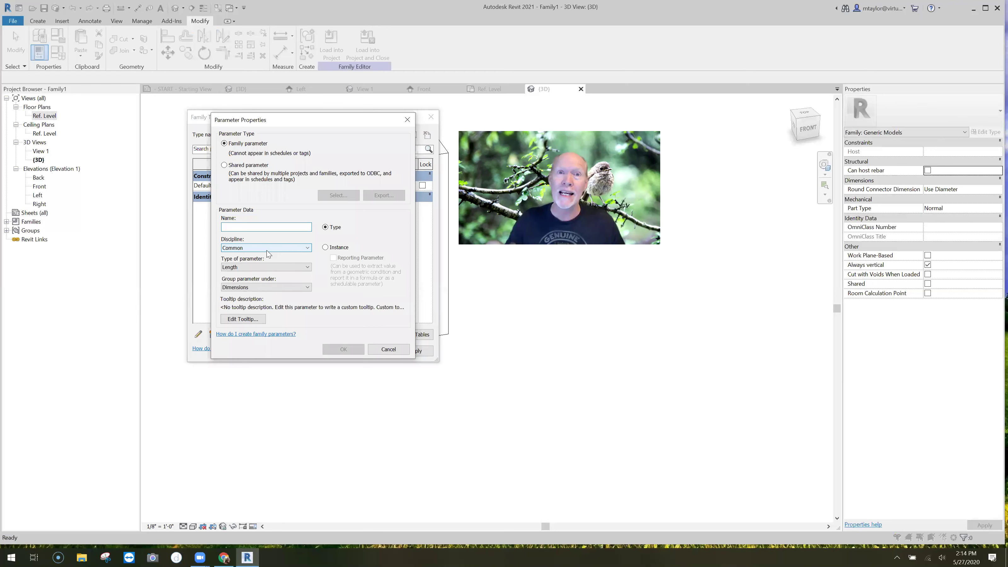
{"action": "type", "text": "small box"}
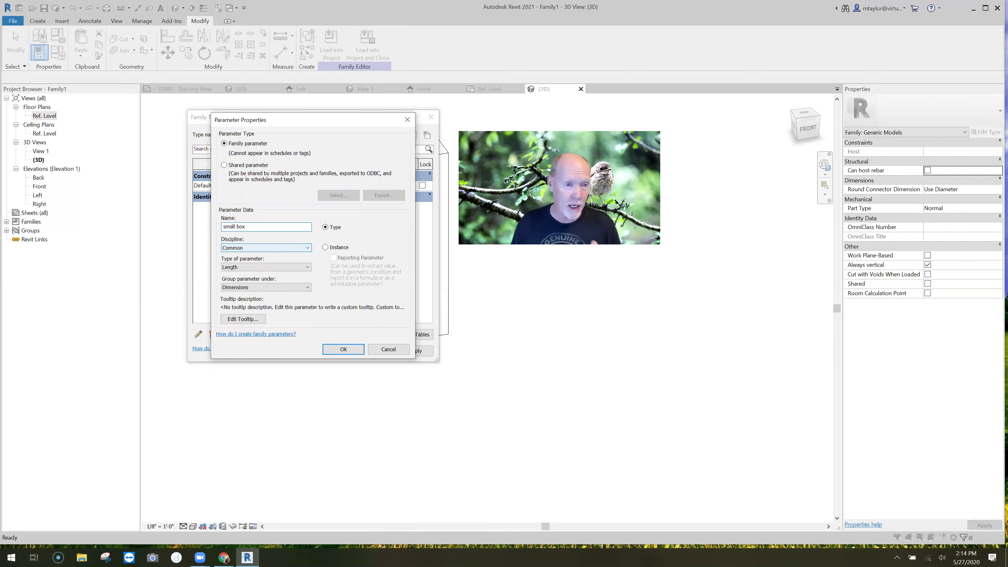
{"action": "left_click", "coordinate": [326, 247]}
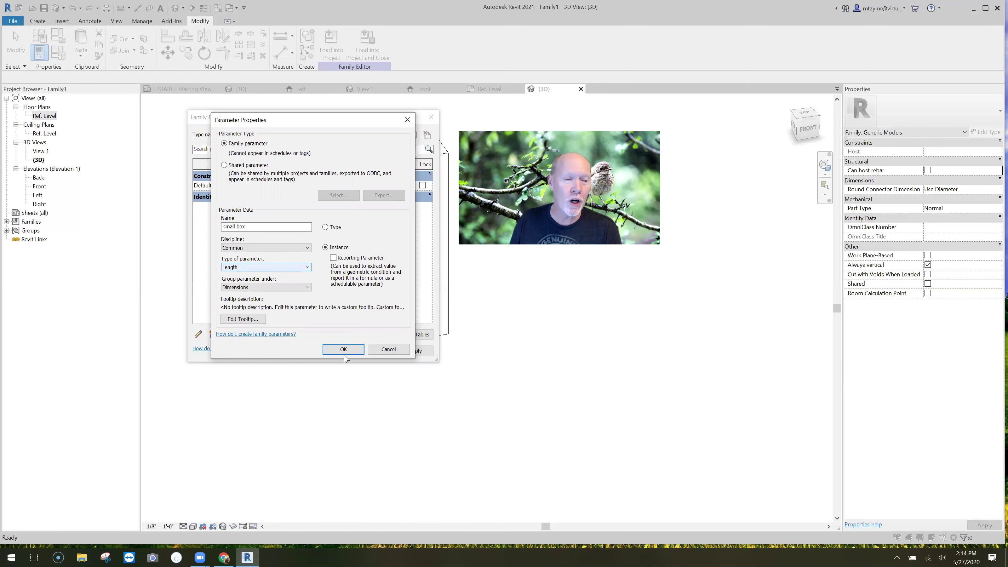
{"action": "left_click", "coordinate": [251, 269]}
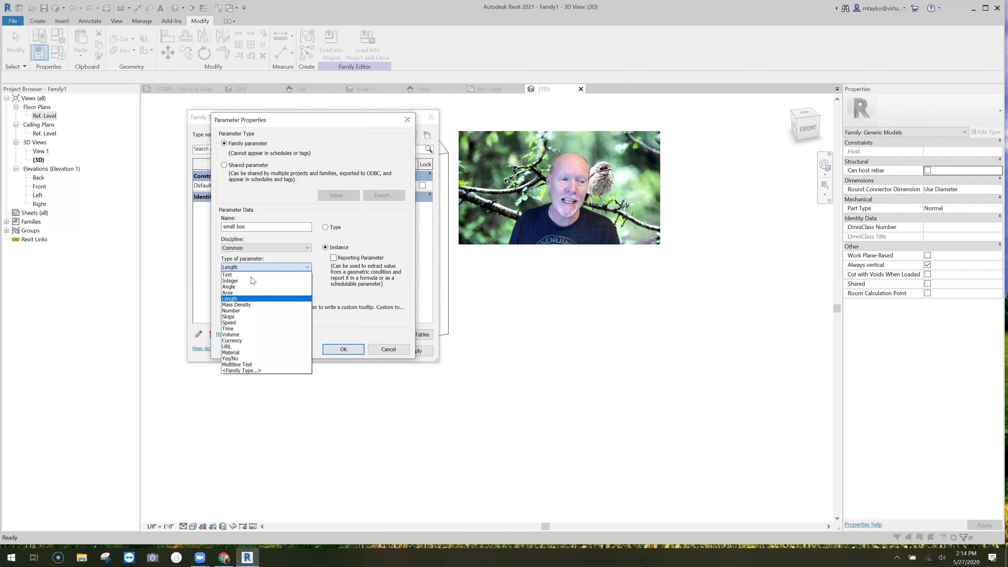
{"action": "left_click", "coordinate": [240, 359]}
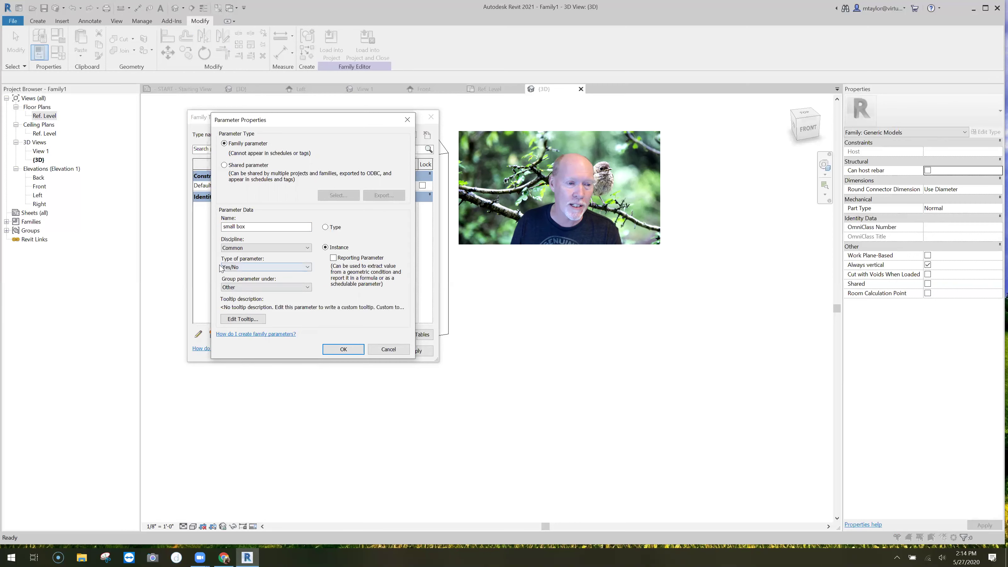
{"action": "left_click", "coordinate": [343, 349]}
{"action": "left_click", "coordinate": [335, 351]}
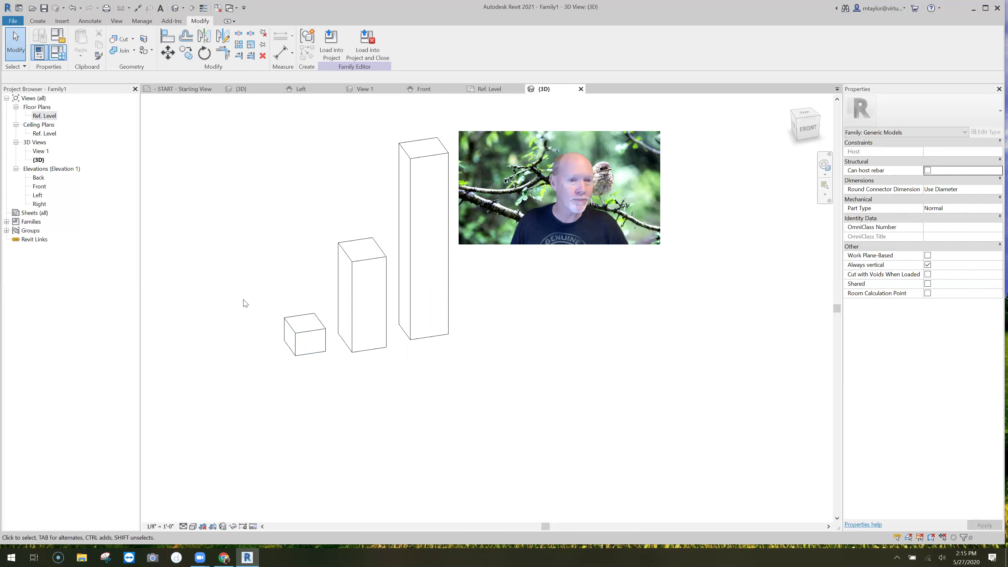
Add a Yes/No instance family parameter named "medium box" in the family types.
{"action": "key", "text": "f"}
{"action": "key", "text": "t"}
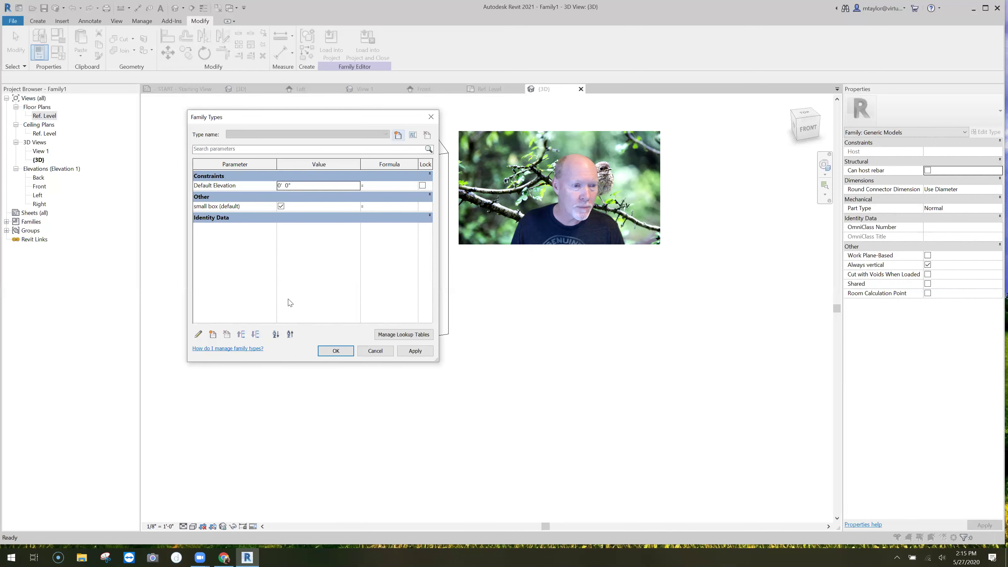
{"action": "left_click", "coordinate": [211, 336]}
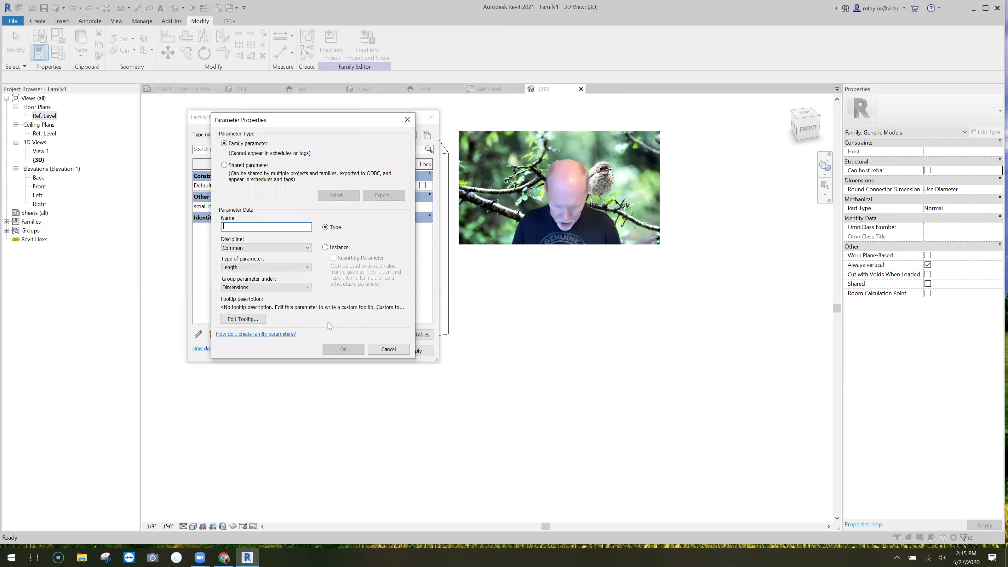
{"action": "type", "text": "medi"}
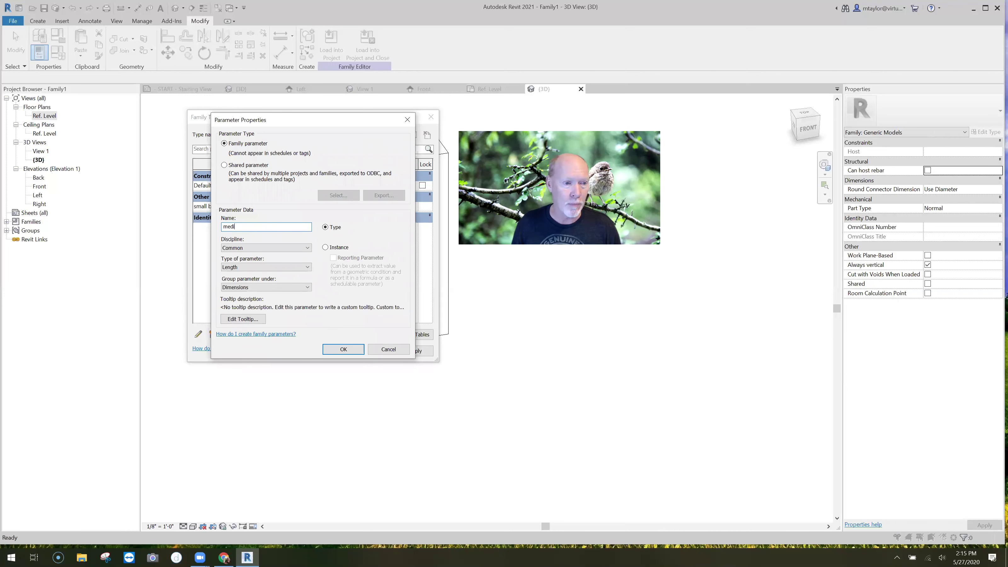
{"action": "type", "text": "um box"}
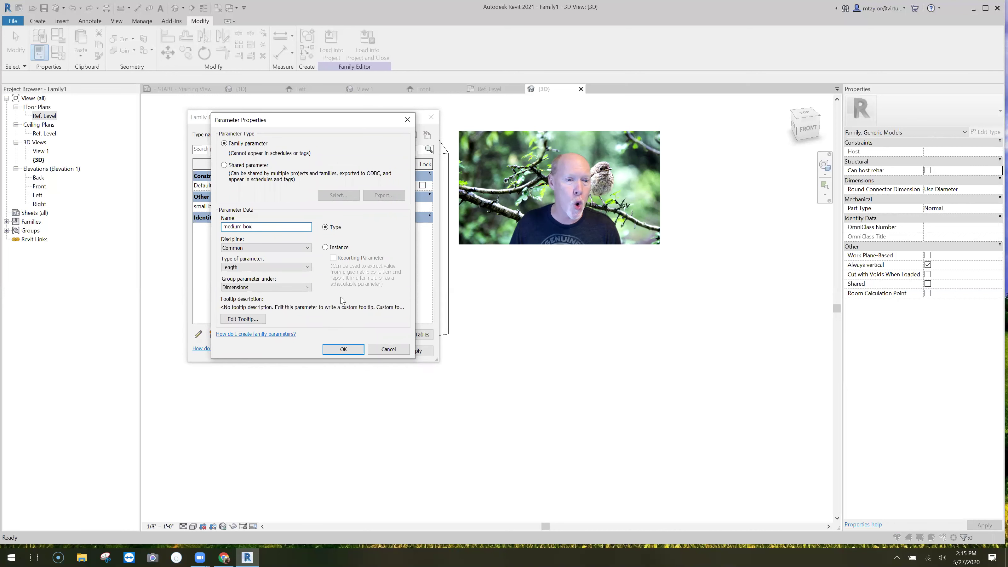
{"action": "left_click", "coordinate": [325, 247]}
{"action": "left_click", "coordinate": [279, 268]}
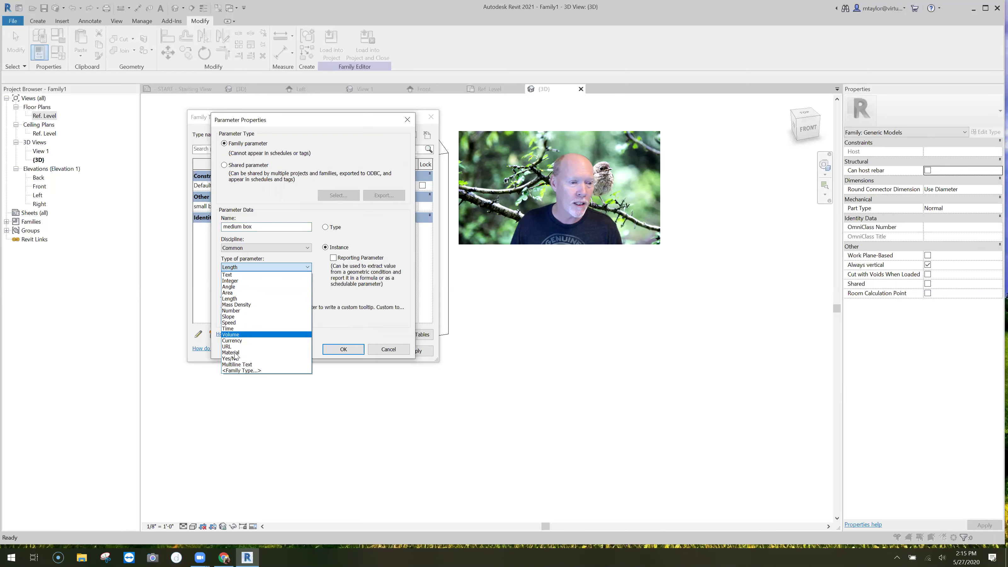
{"action": "left_click", "coordinate": [305, 354]}
{"action": "left_click", "coordinate": [340, 353]}
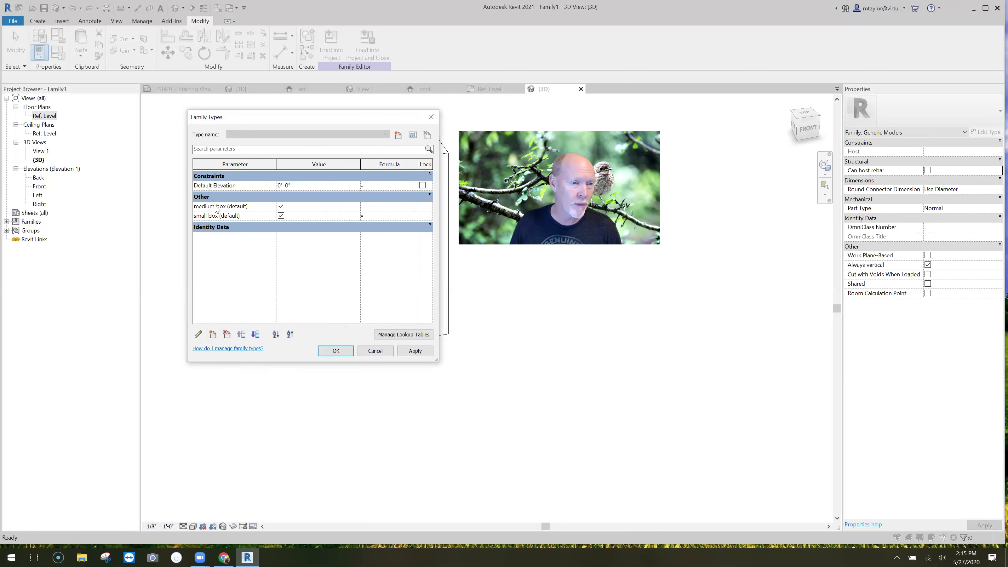
Add a Yes/No instance family parameter named "large box" and accept the family types.
{"action": "left_click", "coordinate": [214, 335]}
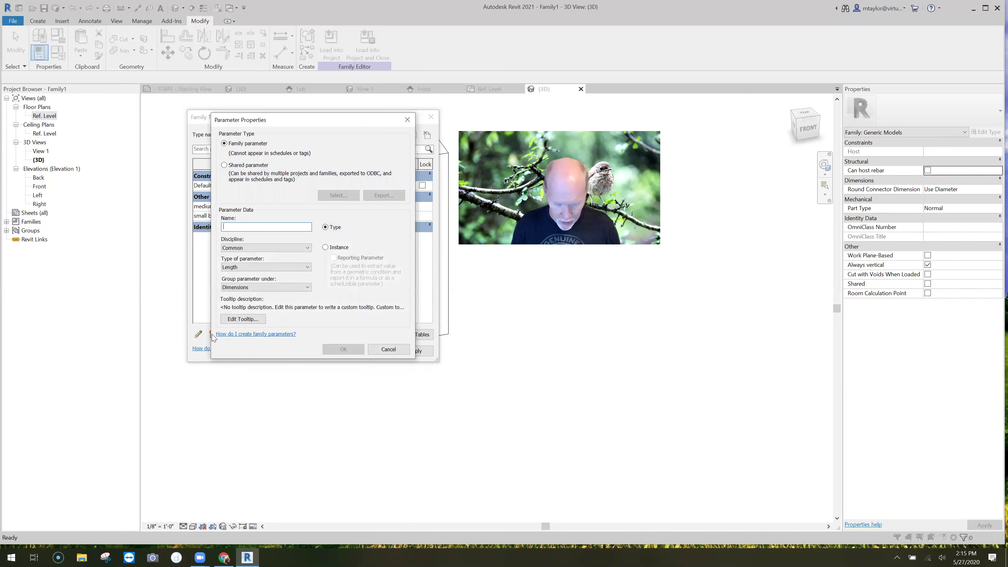
{"action": "type", "text": "large box"}
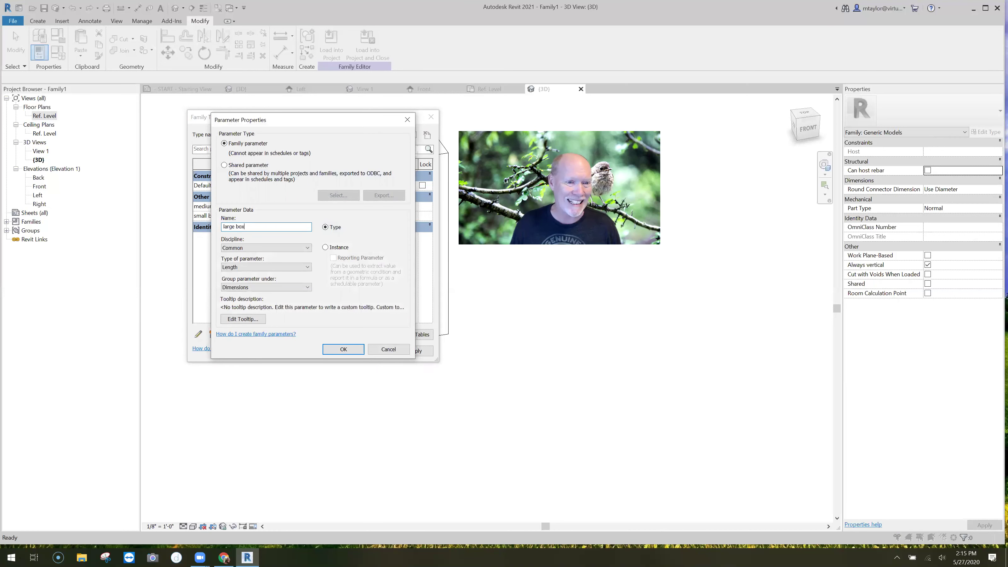
{"action": "left_click", "coordinate": [325, 247]}
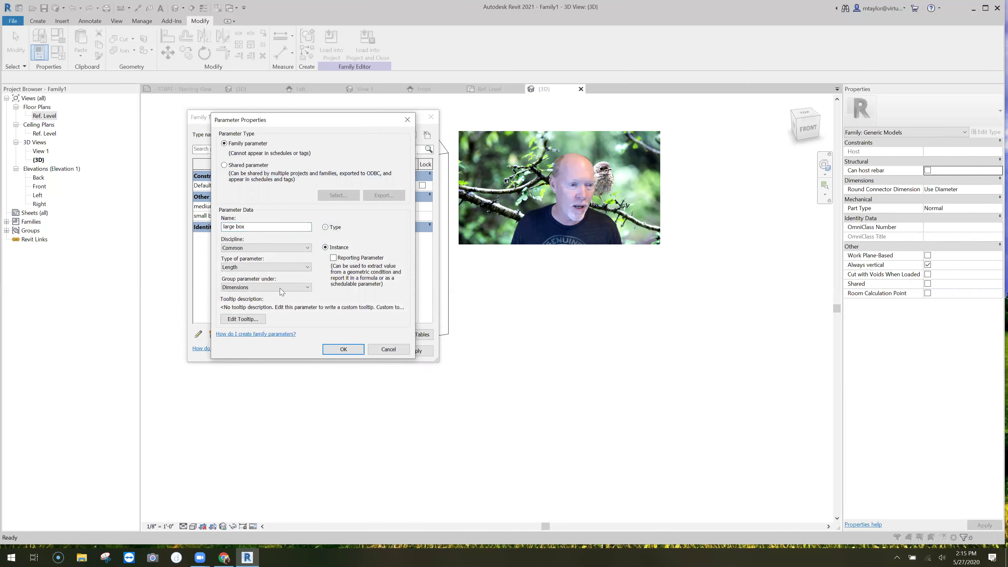
{"action": "left_click", "coordinate": [259, 267]}
{"action": "left_click", "coordinate": [237, 358]}
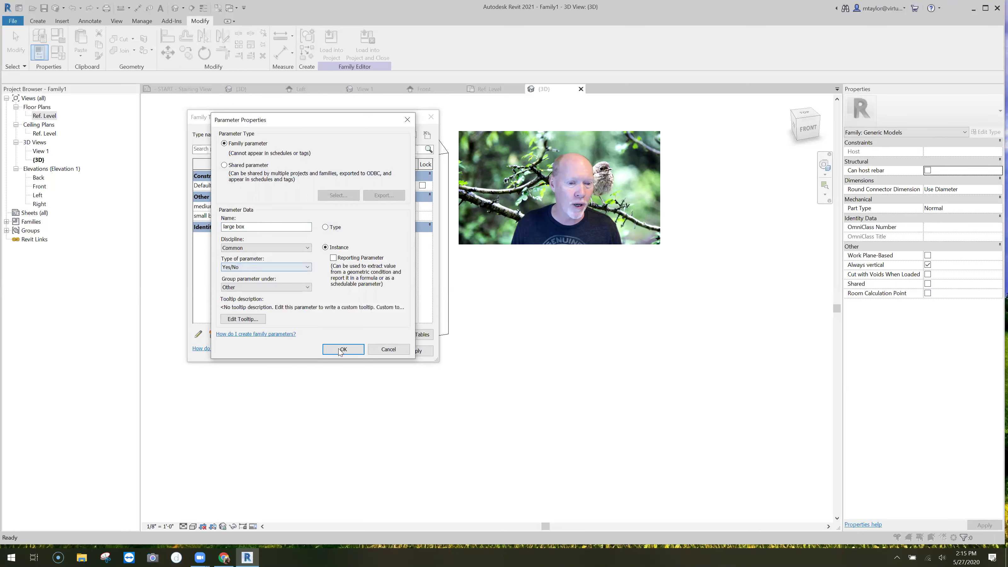
{"action": "left_click", "coordinate": [340, 350]}
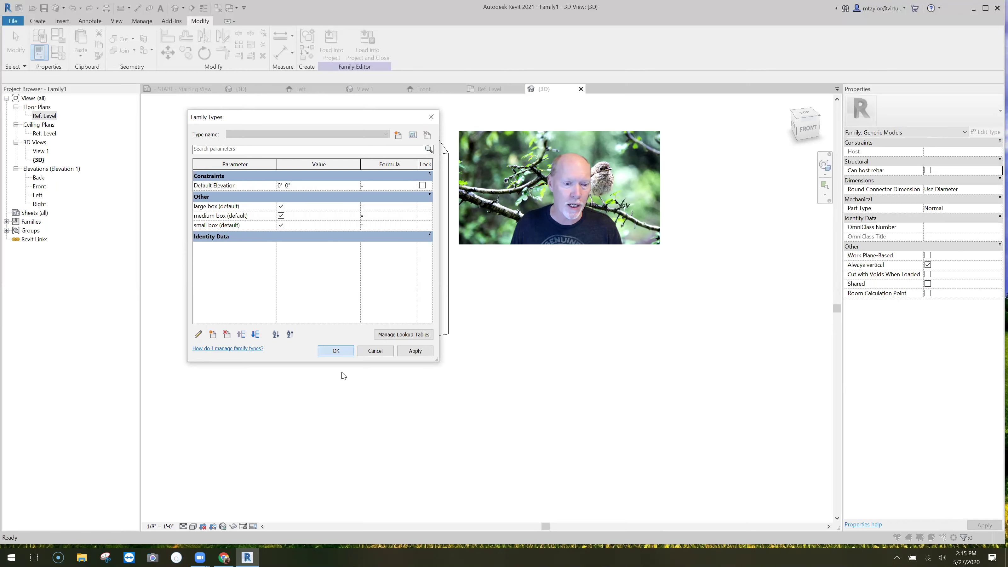
{"action": "key", "text": "Return"}
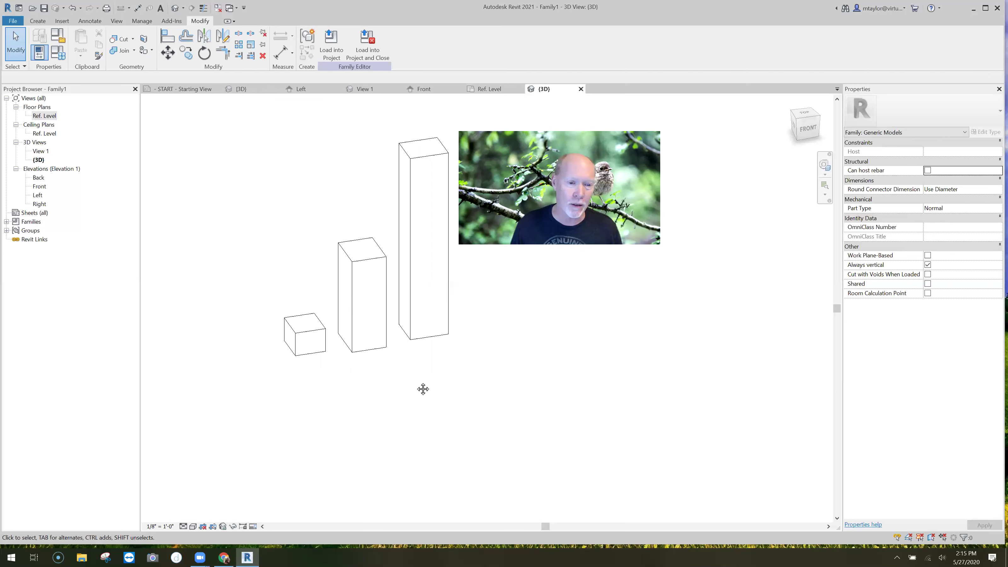
Switch the small box value off and back on in the family types, and accept the settings.
{"action": "middle_click_drag", "start_coordinate": [421, 389], "coordinate": [375, 395]}
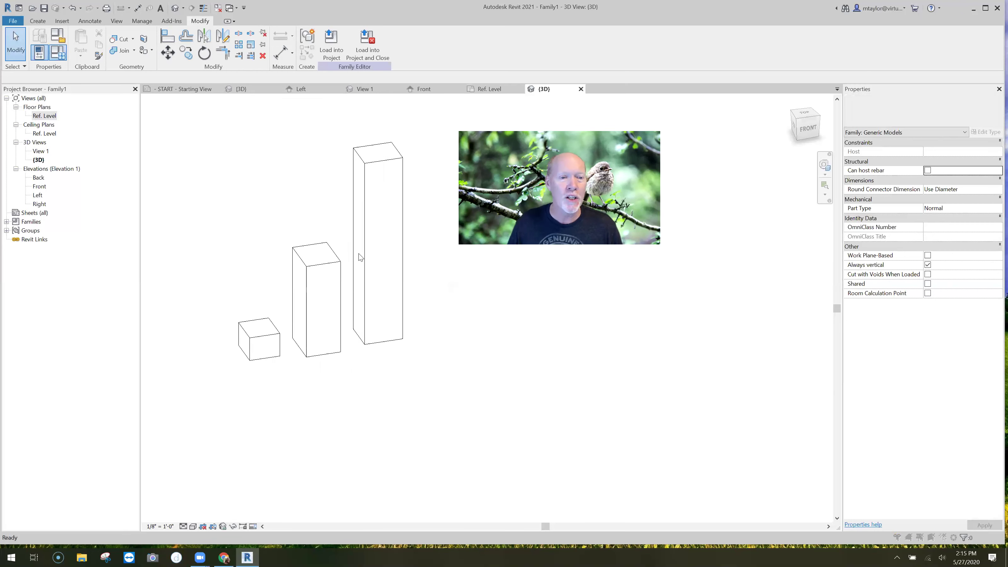
{"action": "key", "text": "f"}
{"action": "key", "text": "t"}
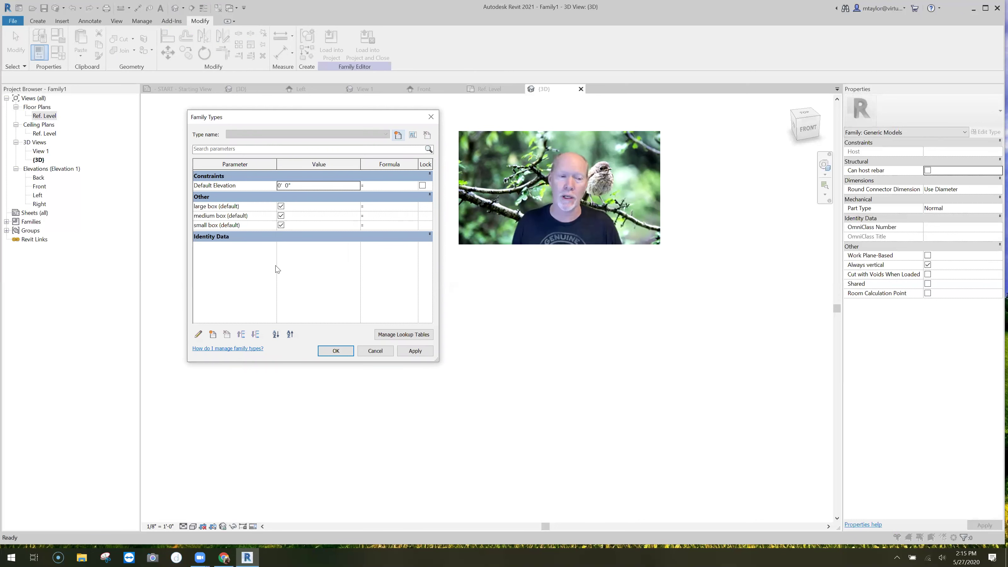
{"action": "left_click", "coordinate": [281, 225]}
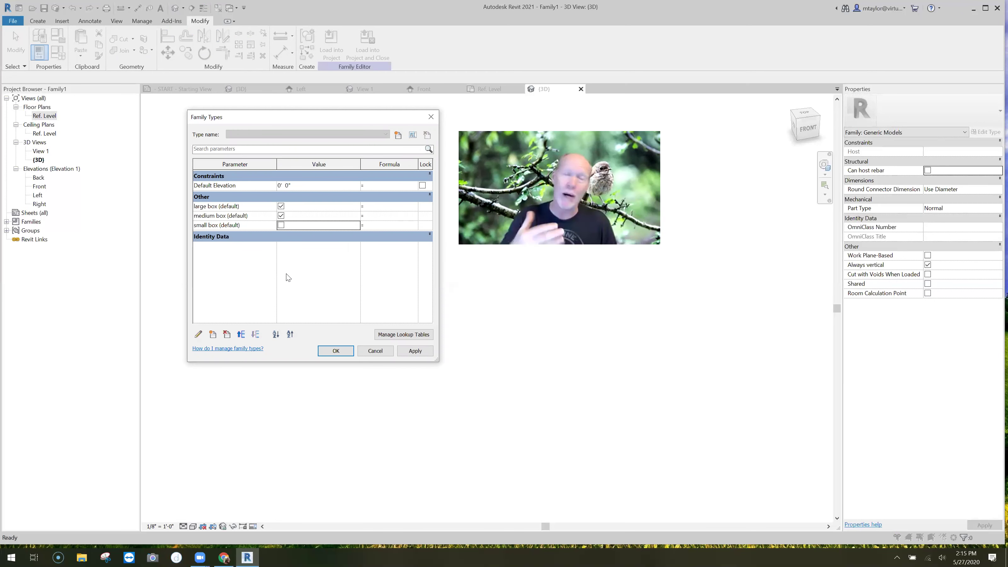
{"action": "left_click", "coordinate": [281, 225]}
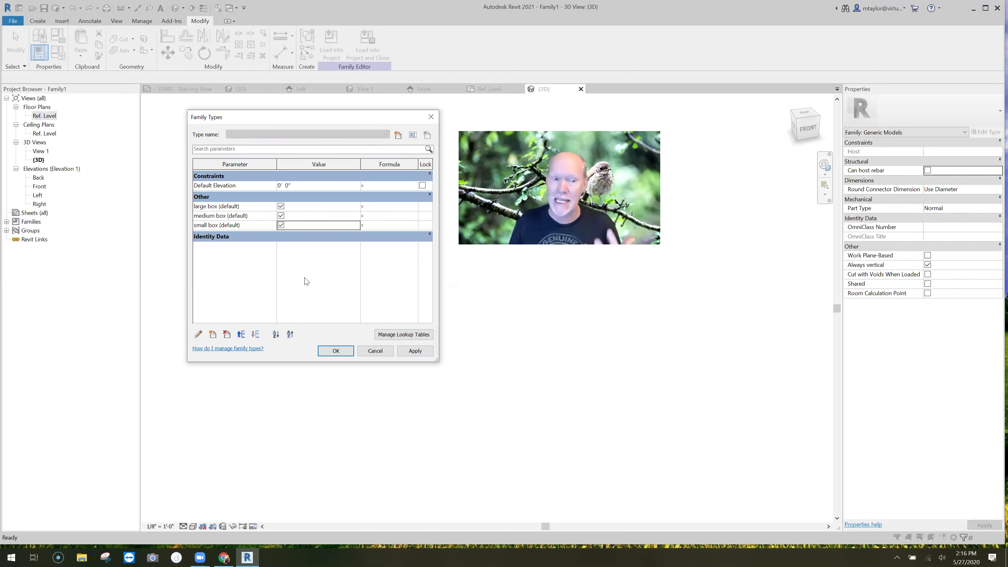
{"action": "left_click", "coordinate": [336, 352]}
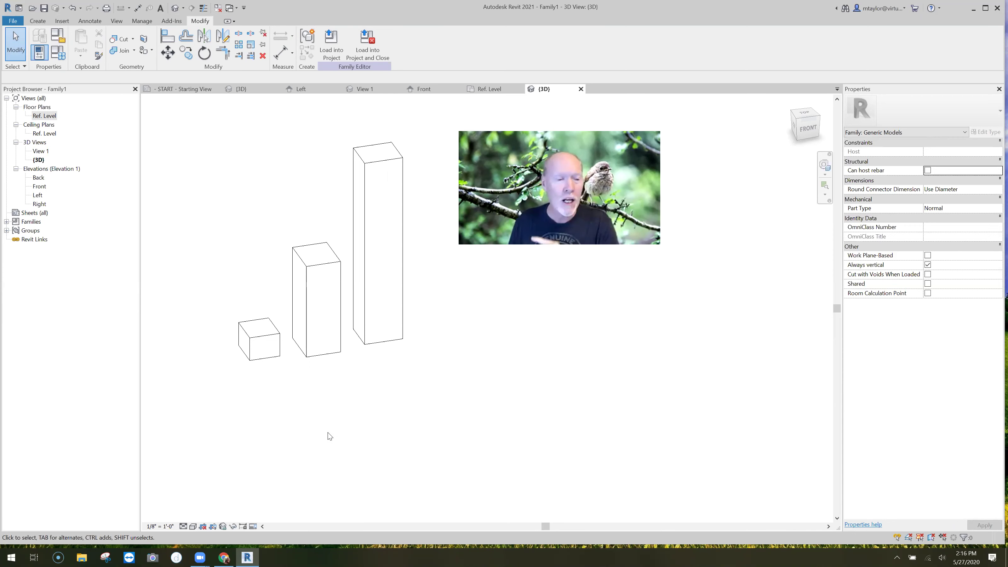
Associate the smallest box's Visible property with the "small box" family parameter.
{"action": "left_click", "coordinate": [261, 340]}
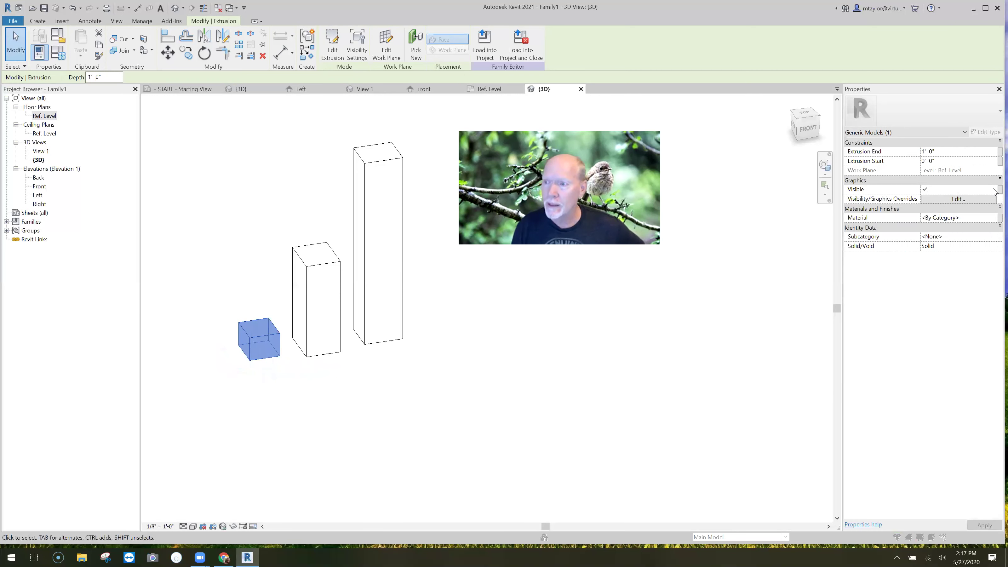
{"action": "left_click", "coordinate": [994, 192]}
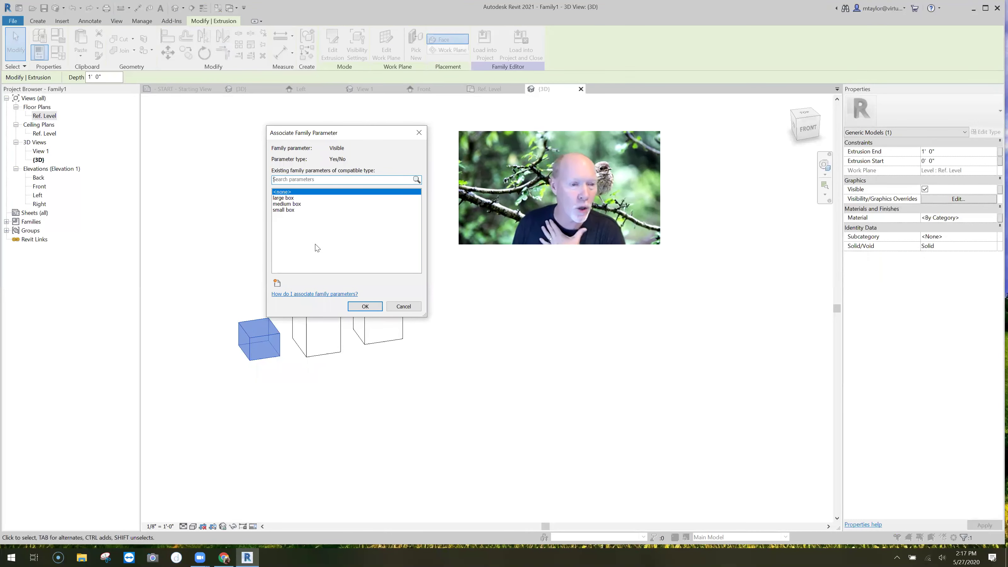
{"action": "left_click", "coordinate": [287, 210]}
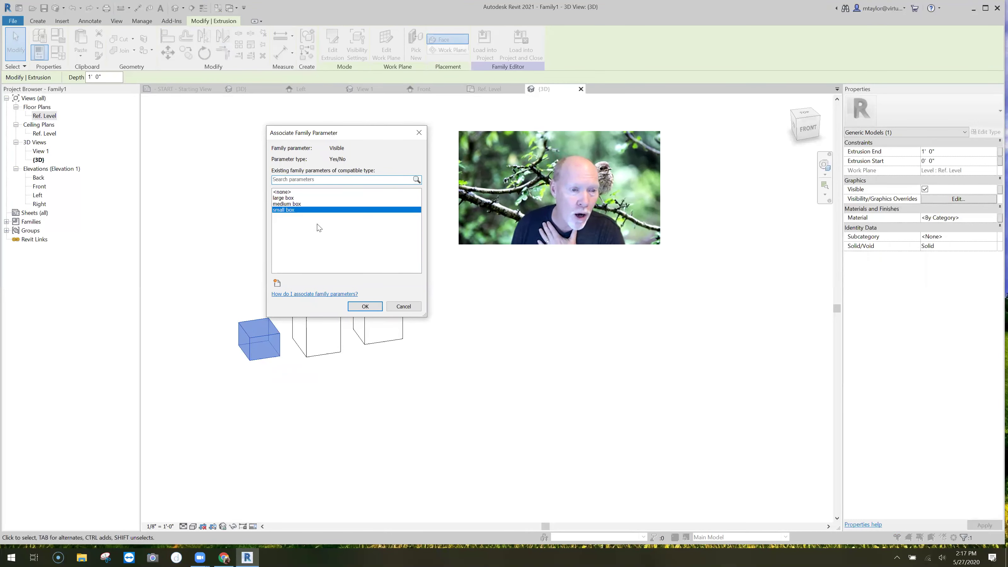
{"action": "key", "text": "Return"}
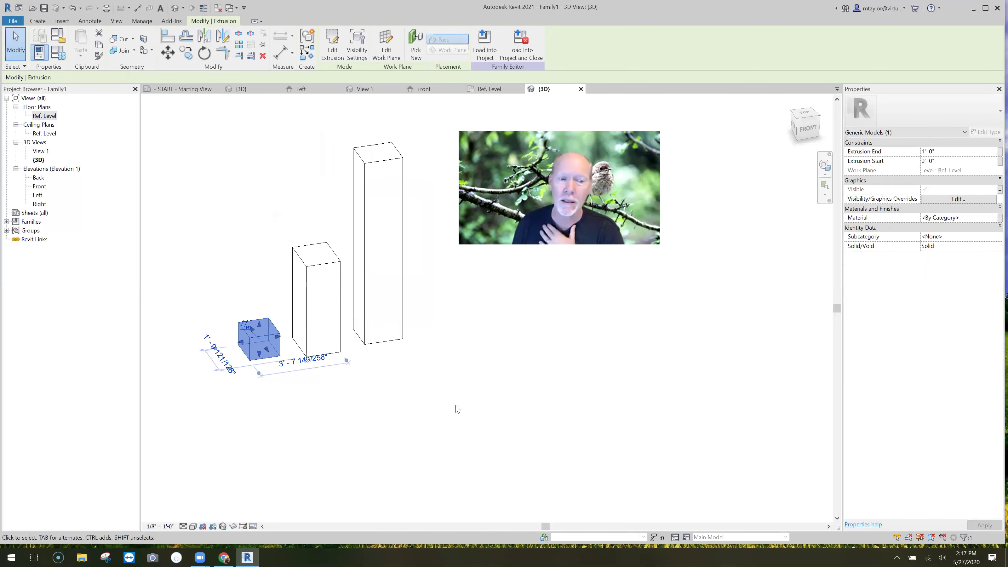
{"action": "left_click", "coordinate": [457, 409]}
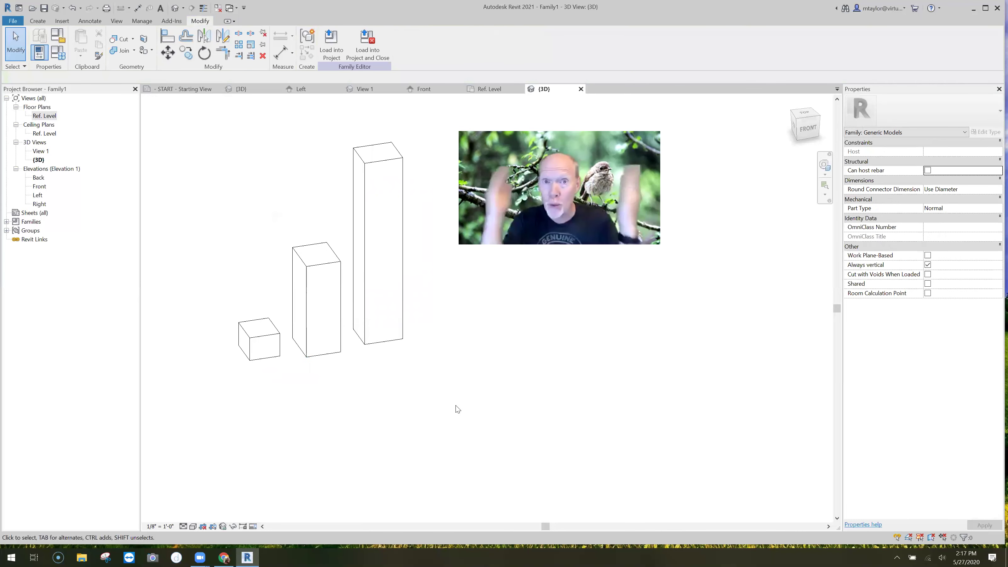
Associate the middle box's Visible property with the "medium box" family parameter.
{"action": "left_click", "coordinate": [323, 274]}
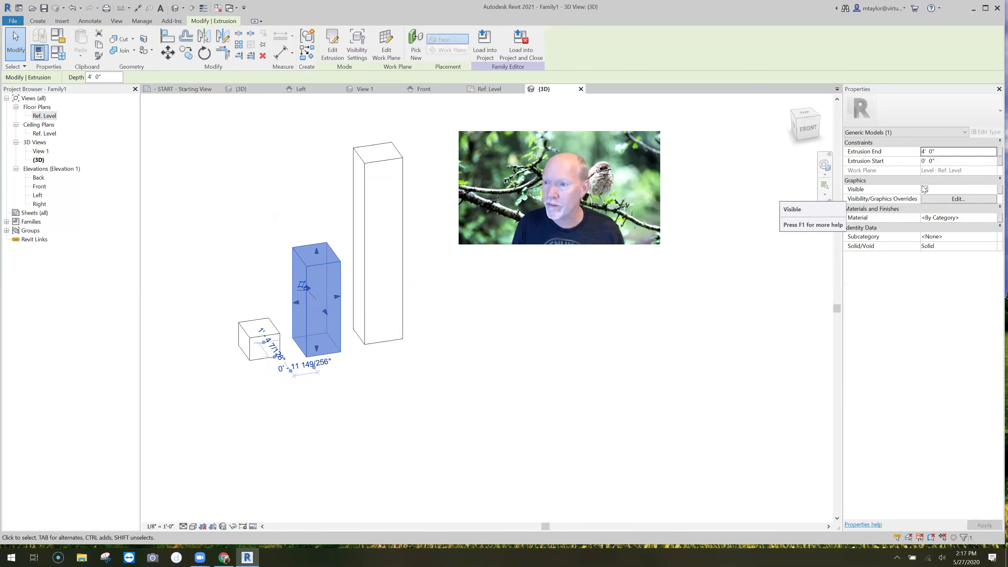
{"action": "left_click", "coordinate": [994, 192]}
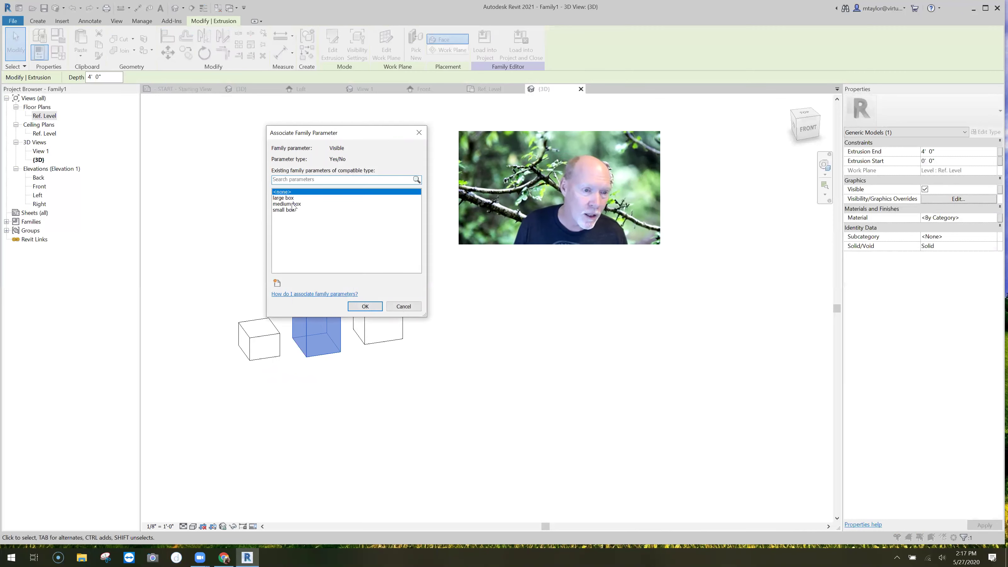
{"action": "left_click", "coordinate": [295, 204]}
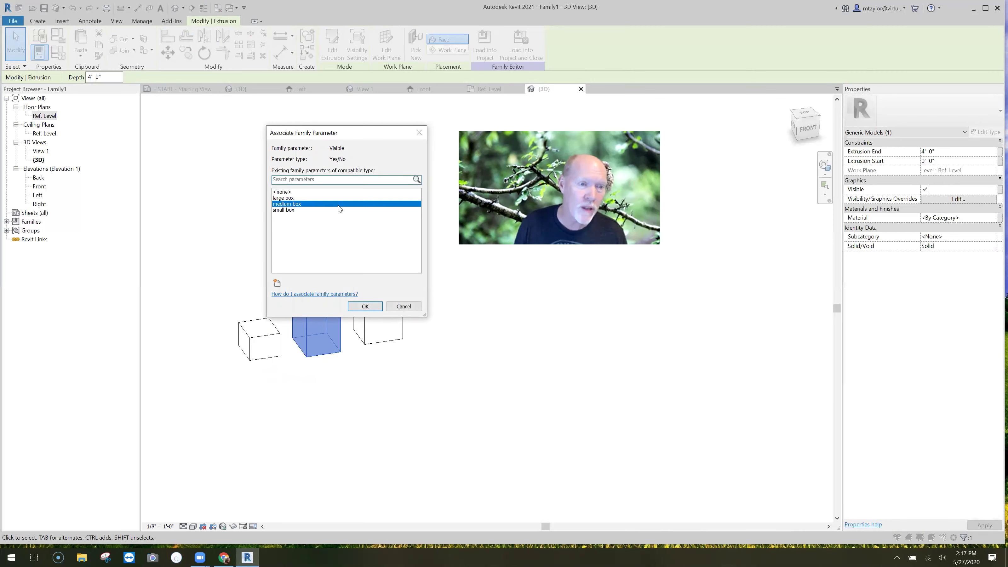
{"action": "left_click", "coordinate": [365, 306]}
{"action": "left_click", "coordinate": [373, 386]}
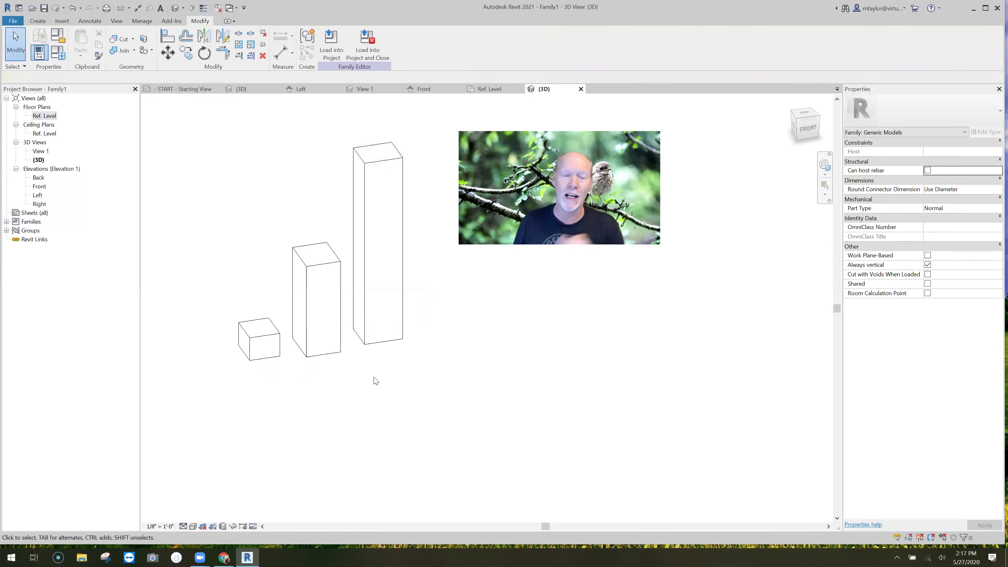
Associate the tallest box's Visible property with the "large box" family parameter.
{"action": "left_click", "coordinate": [366, 261]}
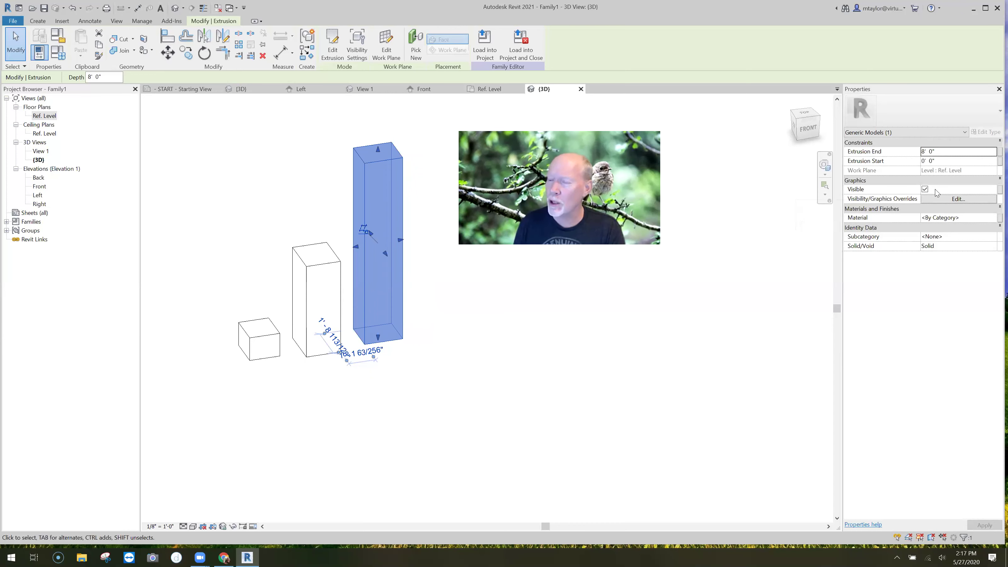
{"action": "left_click", "coordinate": [995, 192]}
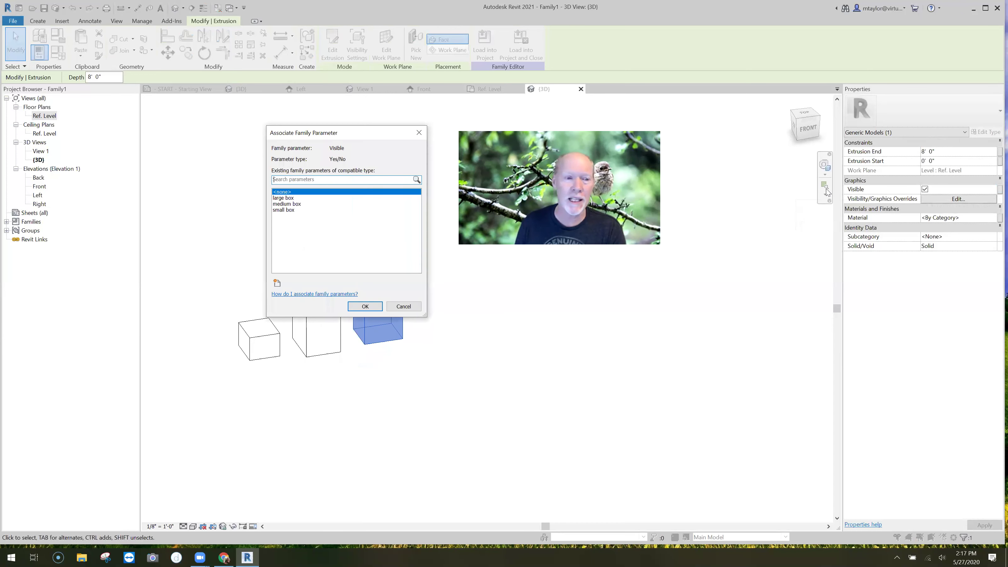
{"action": "left_click", "coordinate": [292, 198]}
{"action": "key", "text": "Return"}
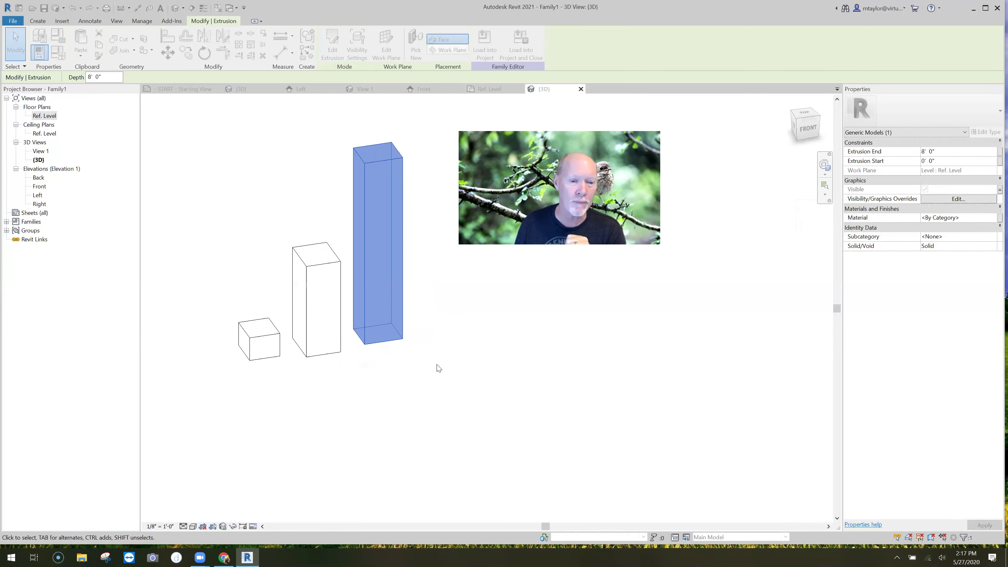
{"action": "key", "text": "Escape"}
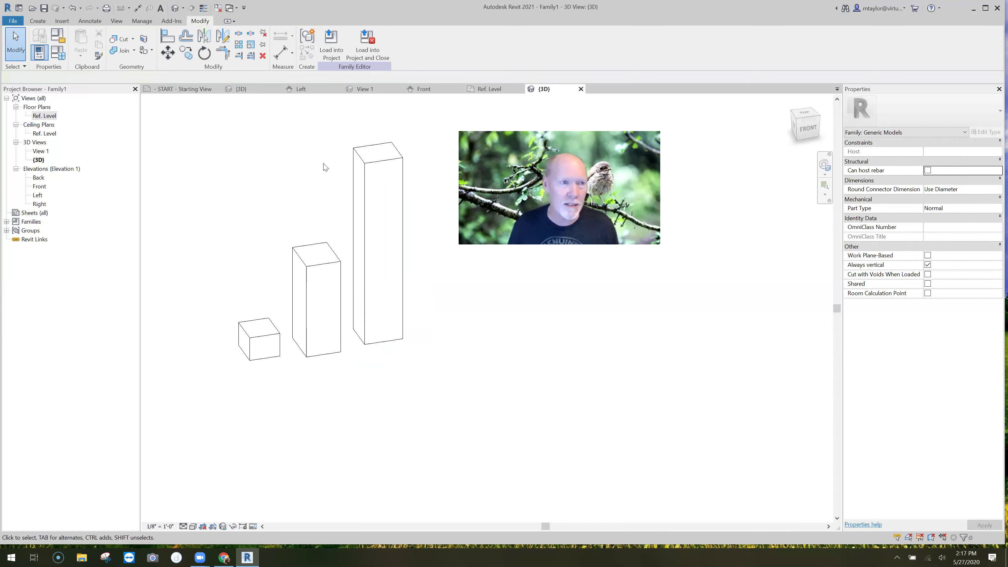
Save the family to the Desktop as "3 sweet boxes".
{"action": "left_click", "coordinate": [48, 9]}
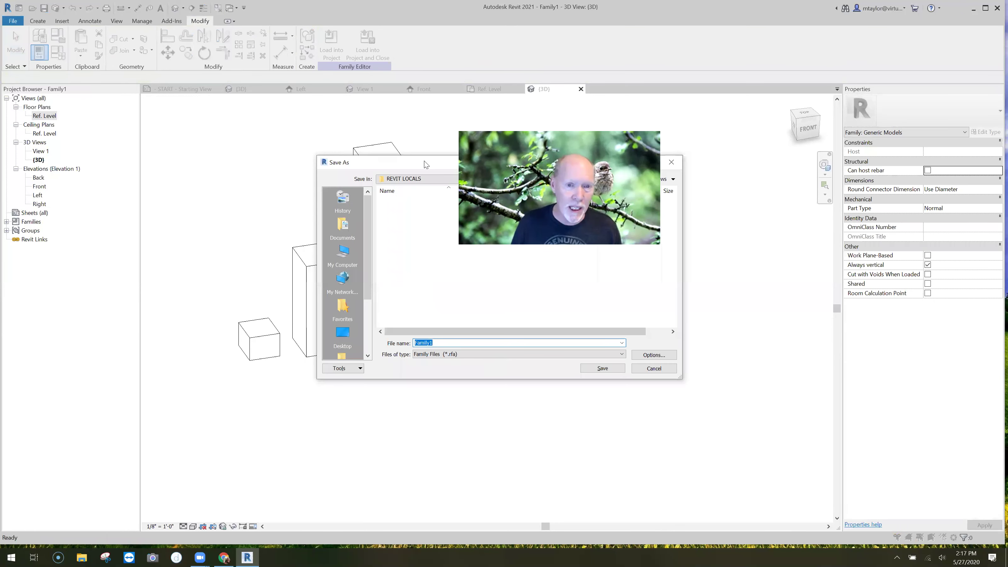
{"action": "left_click_drag", "start_coordinate": [426, 164], "coordinate": [189, 151]}
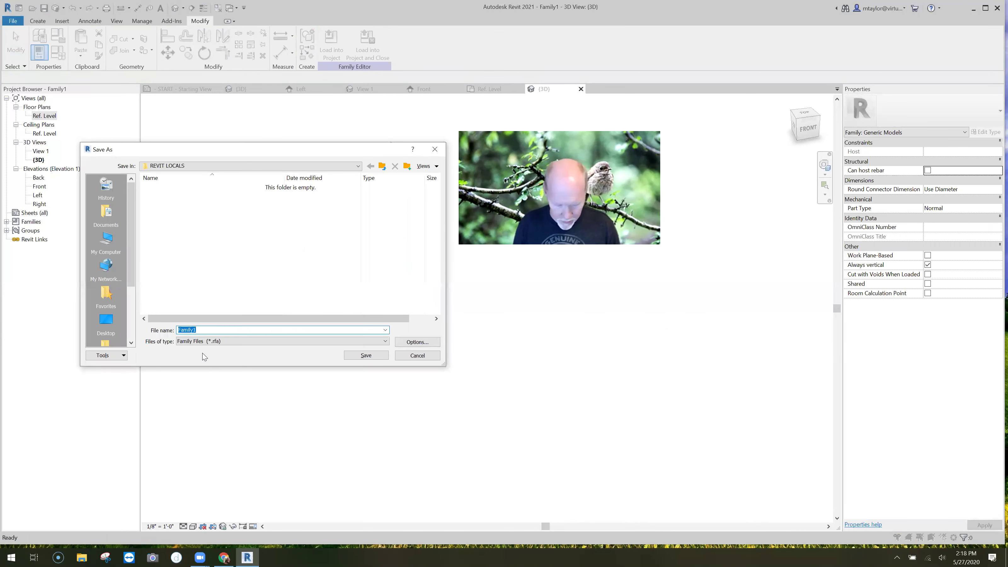
{"action": "type", "text": "3 sweet"}
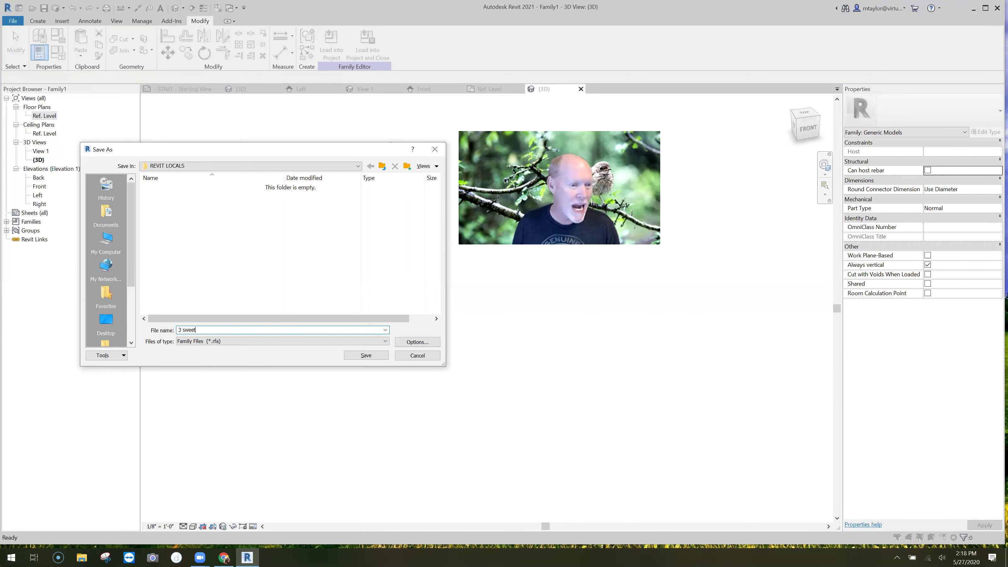
{"action": "type", "text": " boxes"}
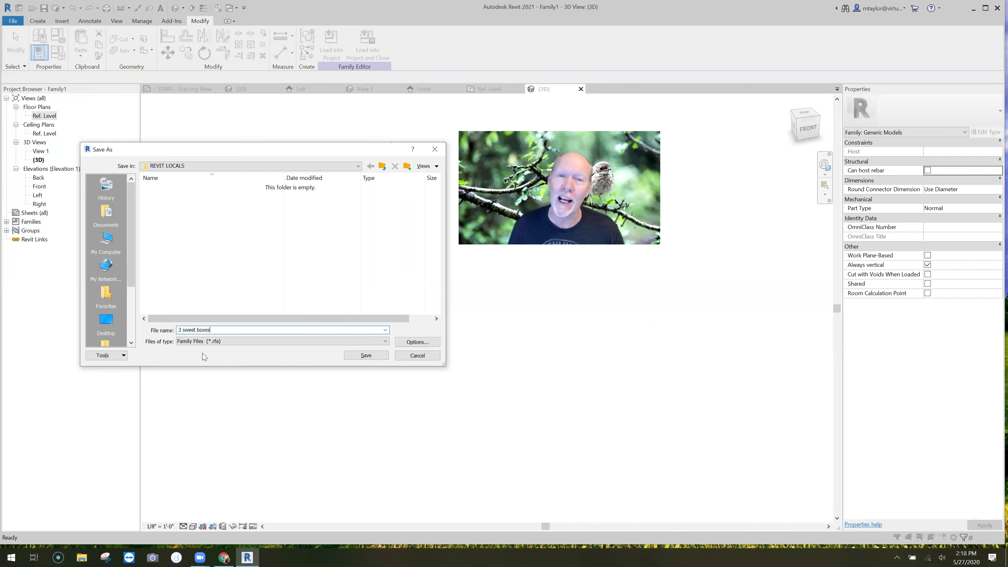
{"action": "left_click", "coordinate": [107, 319]}
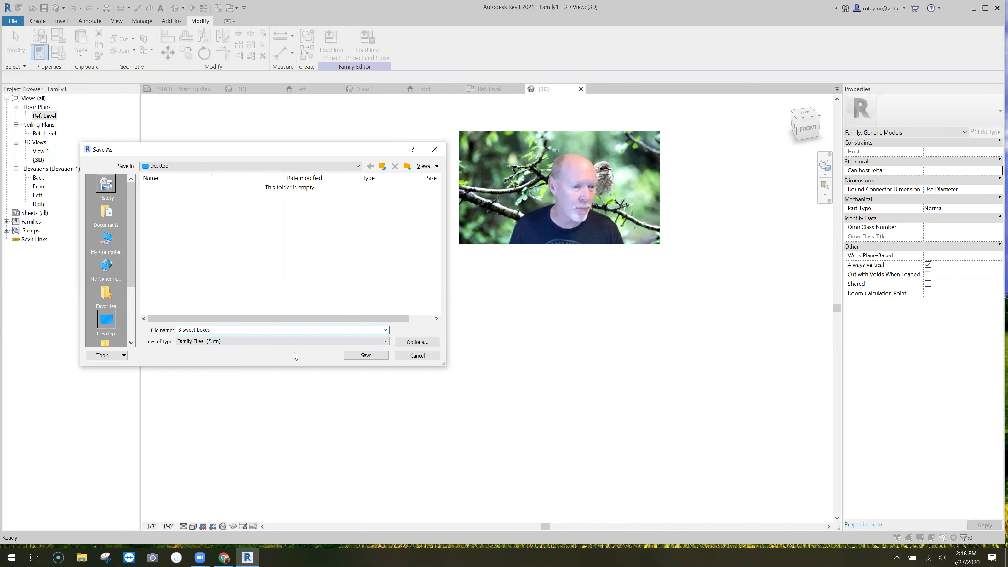
{"action": "left_click", "coordinate": [366, 355]}
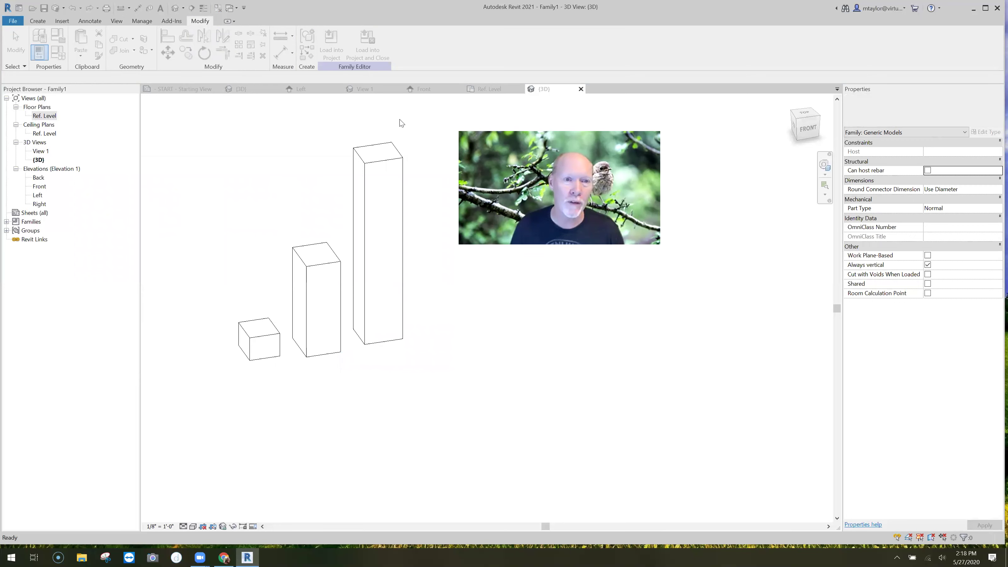
Load the family into the YES-NO.rvt project, closing the family, and place a 3 sweet boxes component in front of the cabinet and table.
{"action": "left_click", "coordinate": [379, 59]}
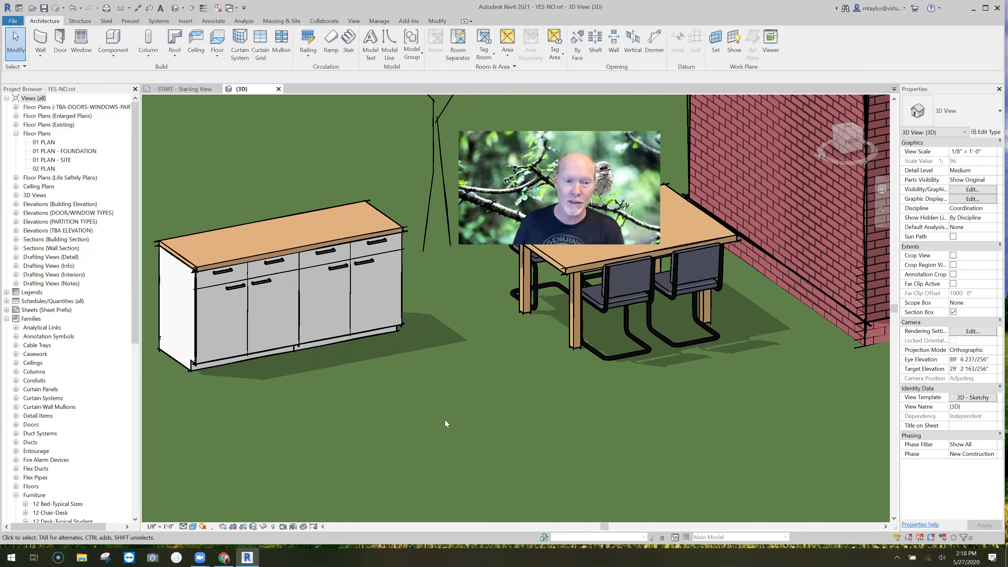
{"action": "middle_click_drag", "start_coordinate": [397, 408], "coordinate": [411, 464]}
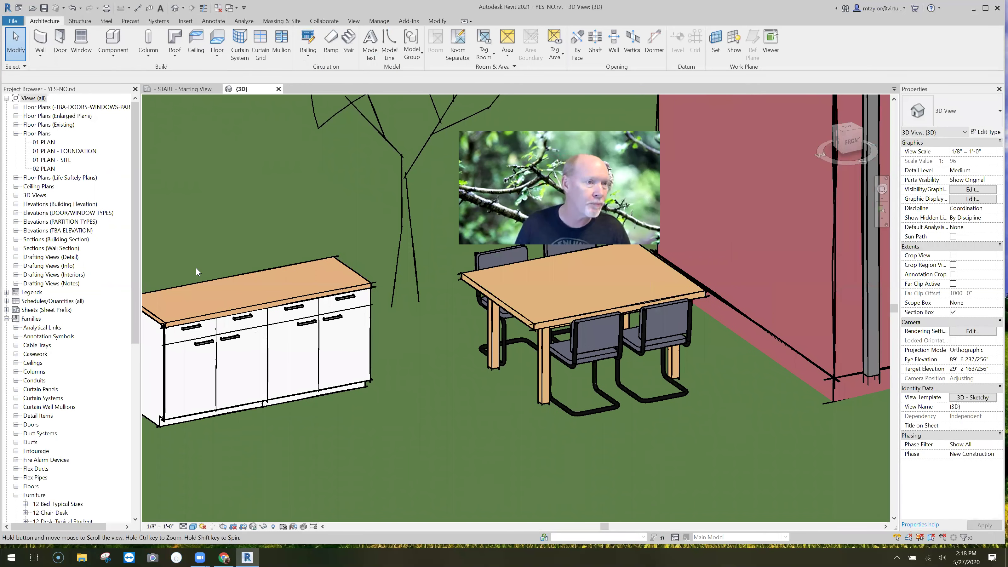
{"action": "left_click", "coordinate": [115, 38]}
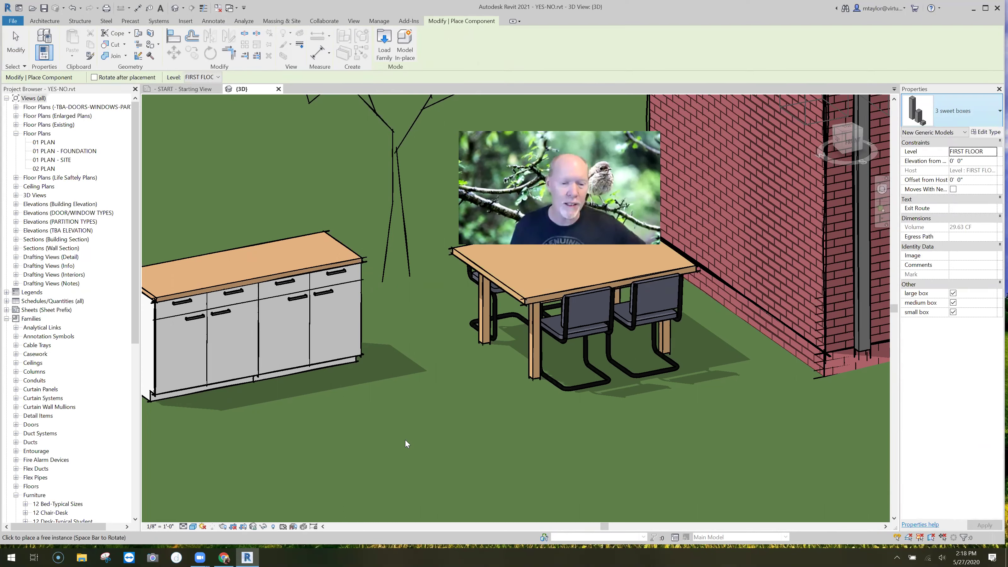
{"action": "key", "text": "t"}
{"action": "key", "text": "s"}
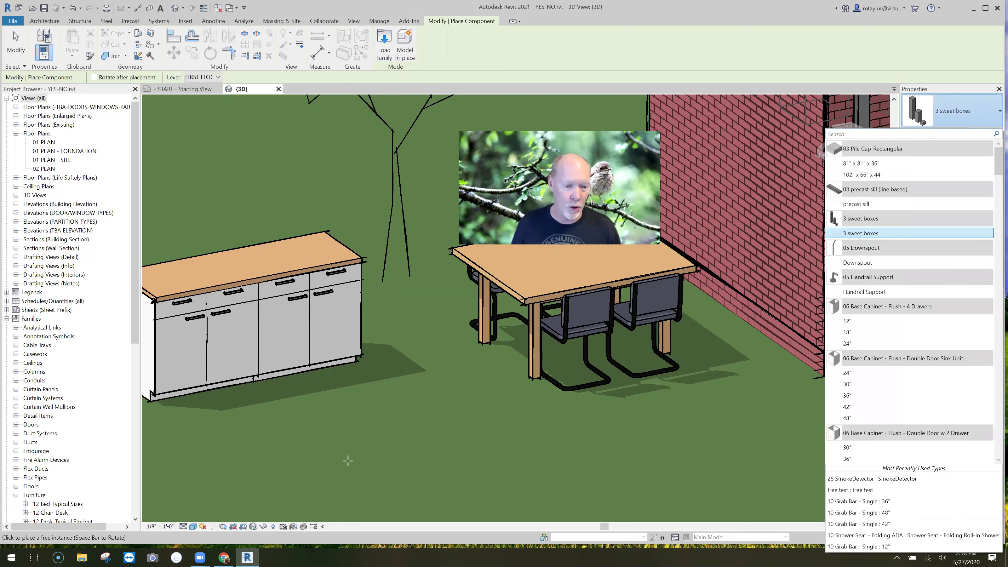
{"action": "key", "text": "Escape"}
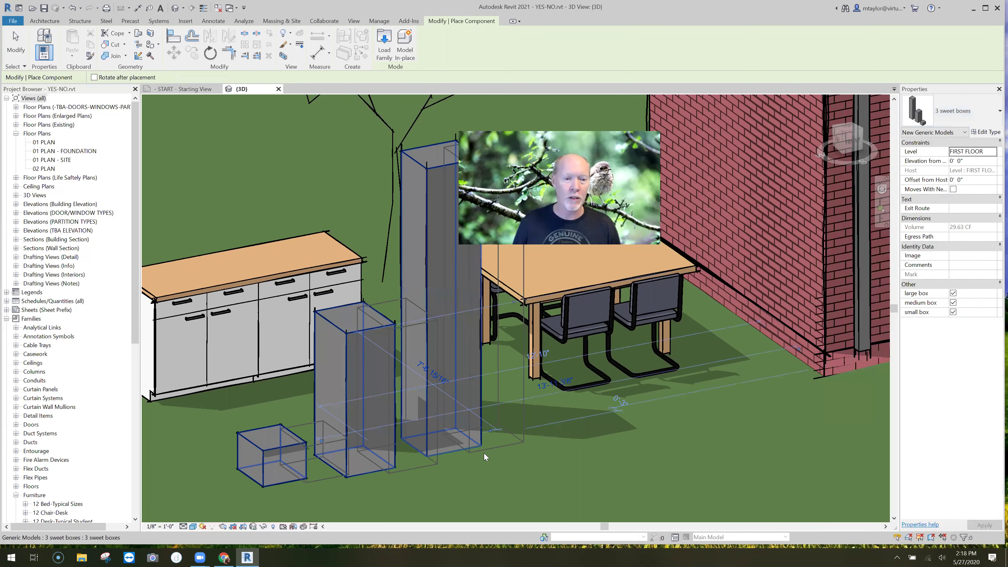
Set the 3 sweet boxes instance down on the lawn beside the table and finish placing components.
{"action": "left_click", "coordinate": [435, 435]}
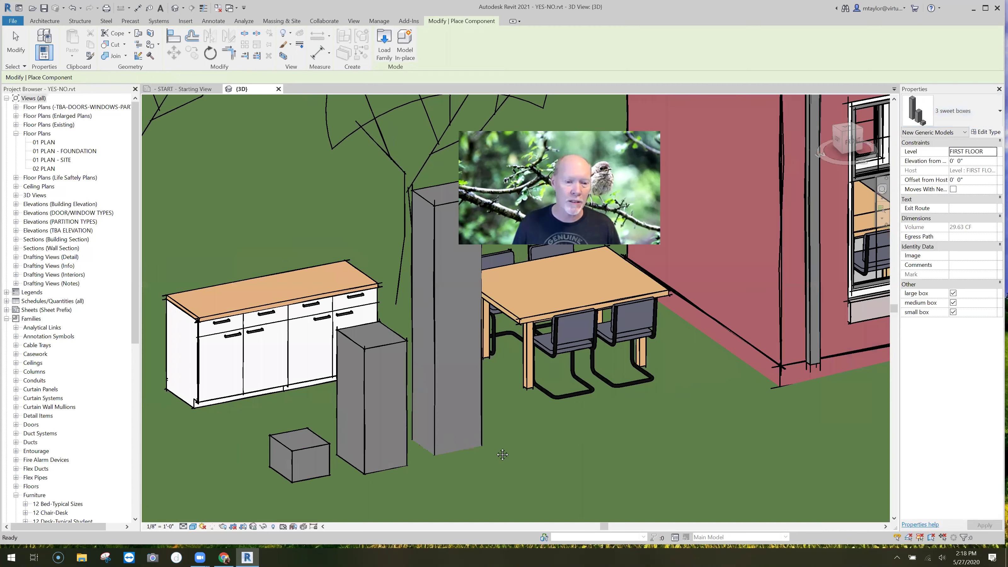
{"action": "key", "text": "Escape"}
{"action": "key", "text": "Escape"}
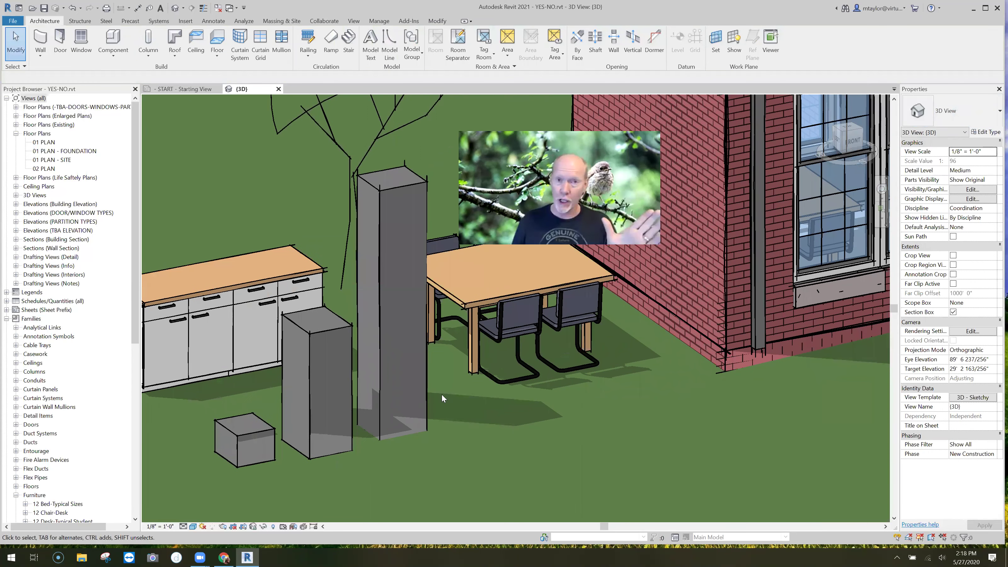
Turn off the medium box, large box and small box parameters in turn on the placed 3 sweet boxes instance.
{"action": "left_click", "coordinate": [425, 393]}
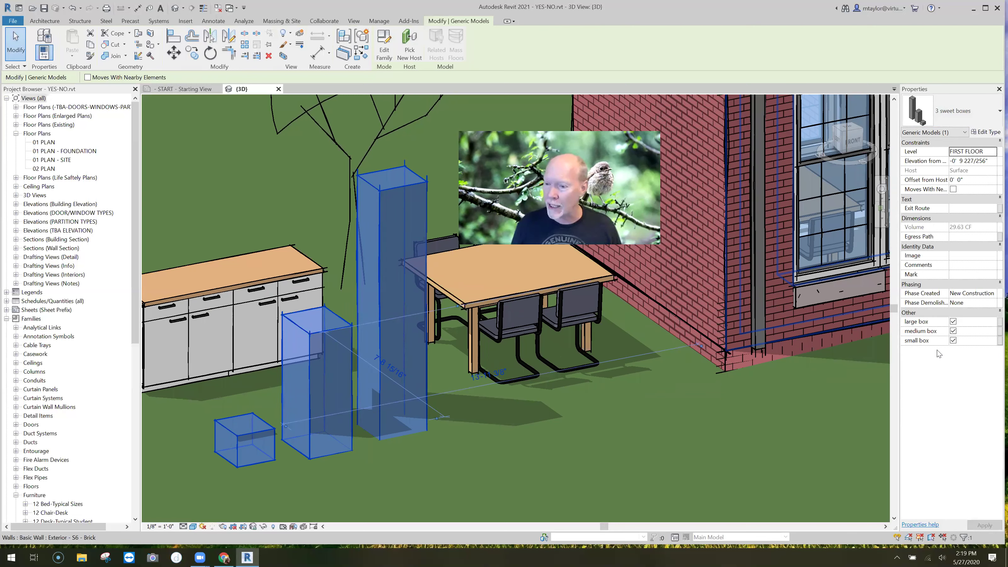
{"action": "left_click", "coordinate": [953, 331]}
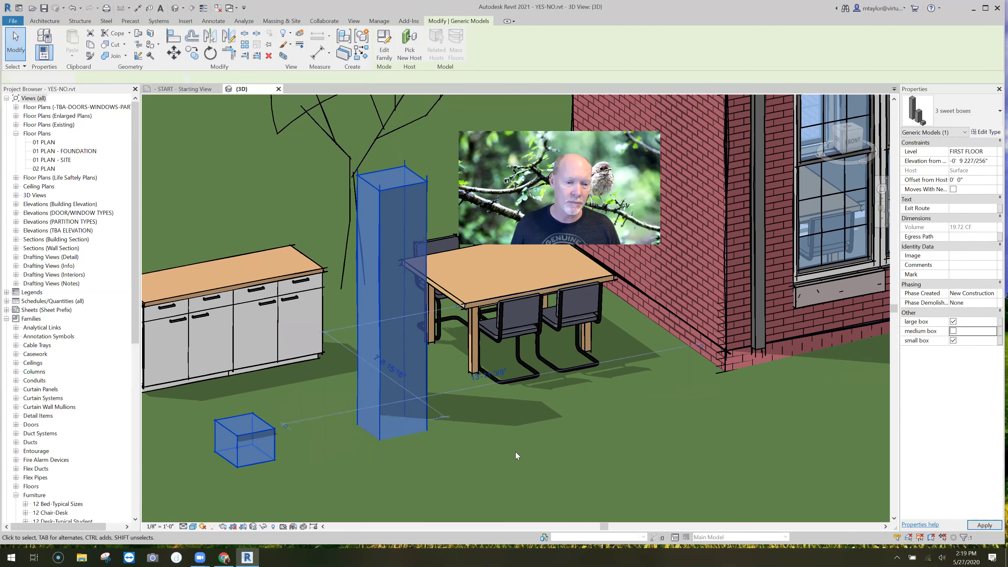
{"action": "key", "text": "Escape"}
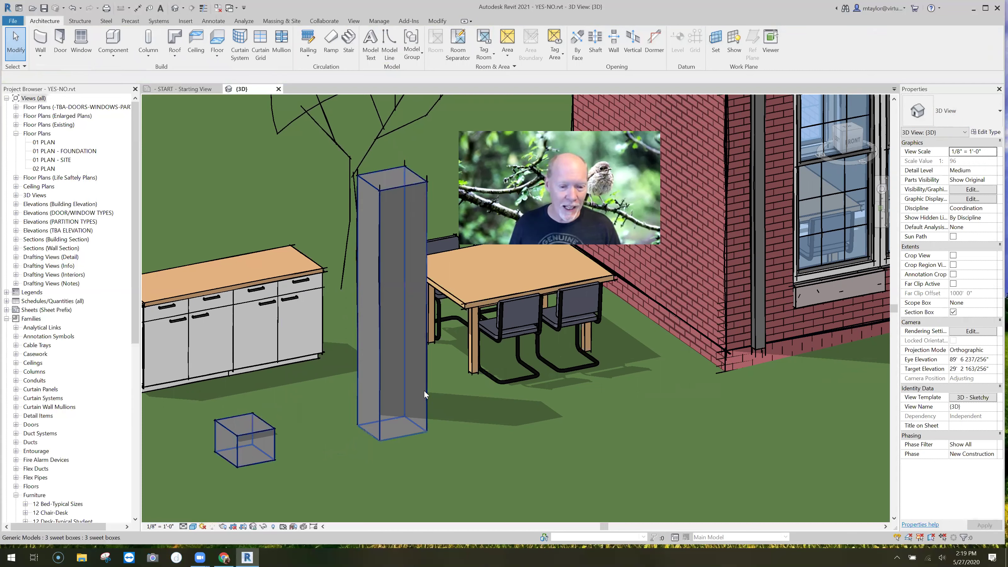
{"action": "left_click", "coordinate": [463, 406]}
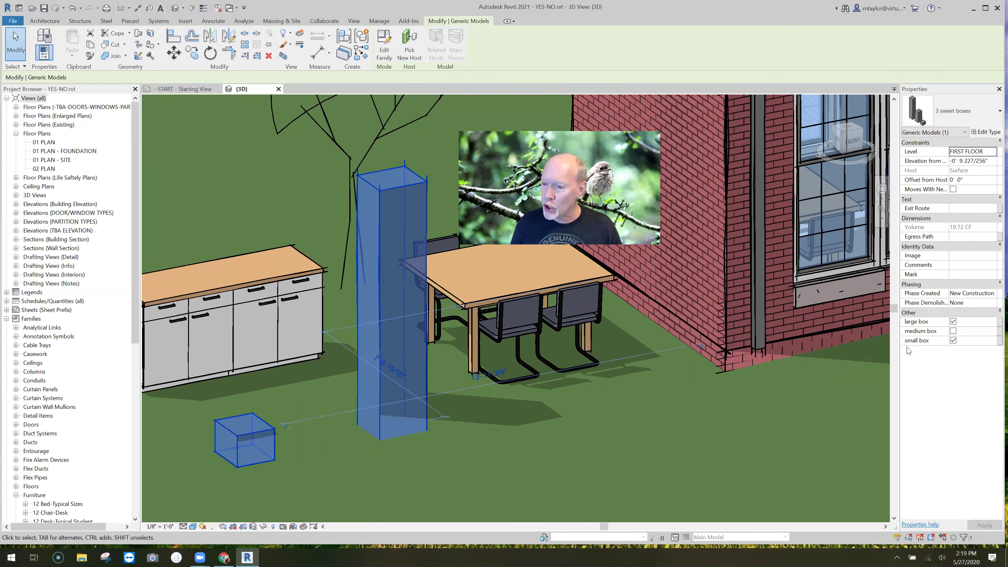
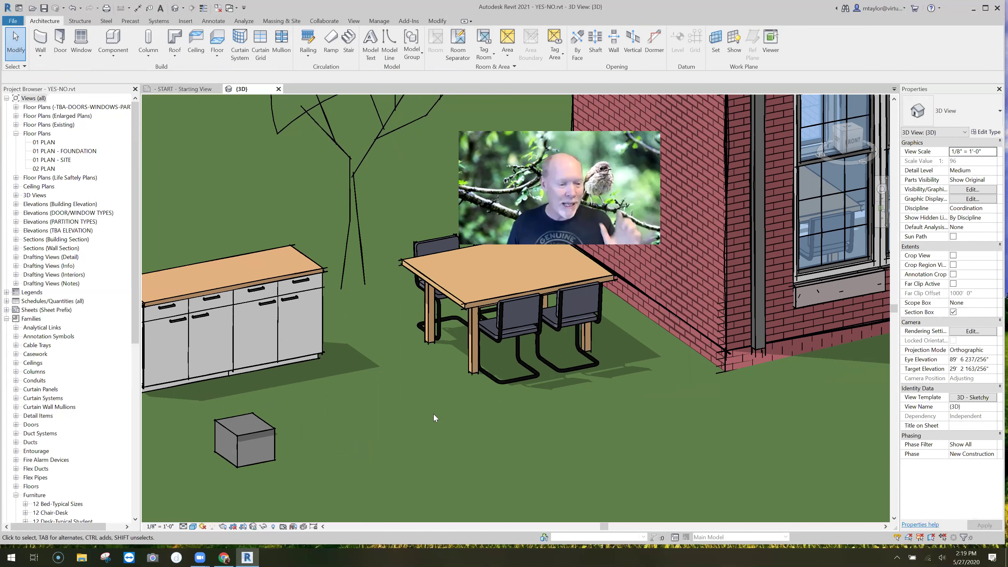
{"action": "left_click", "coordinate": [326, 421]}
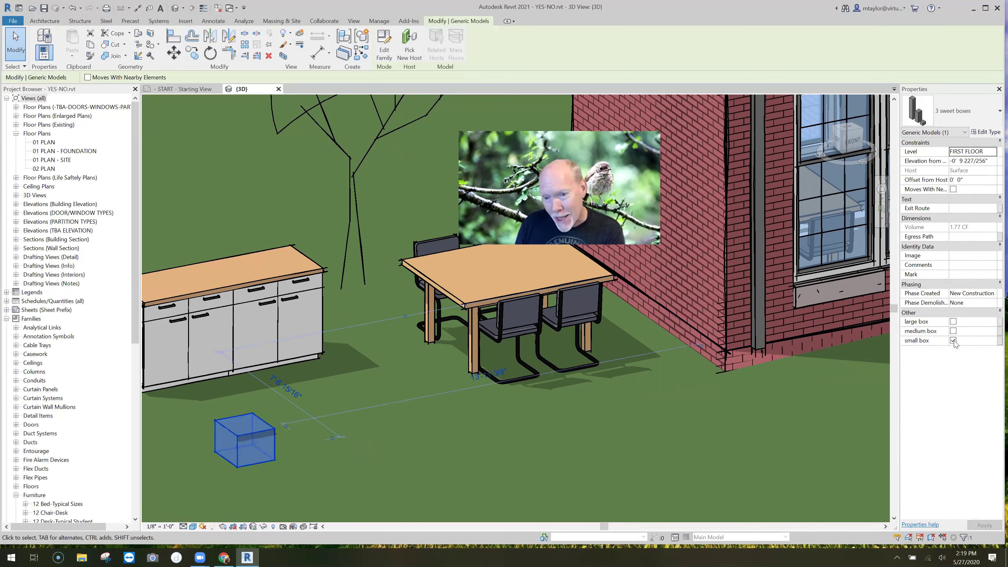
{"action": "left_click", "coordinate": [952, 340]}
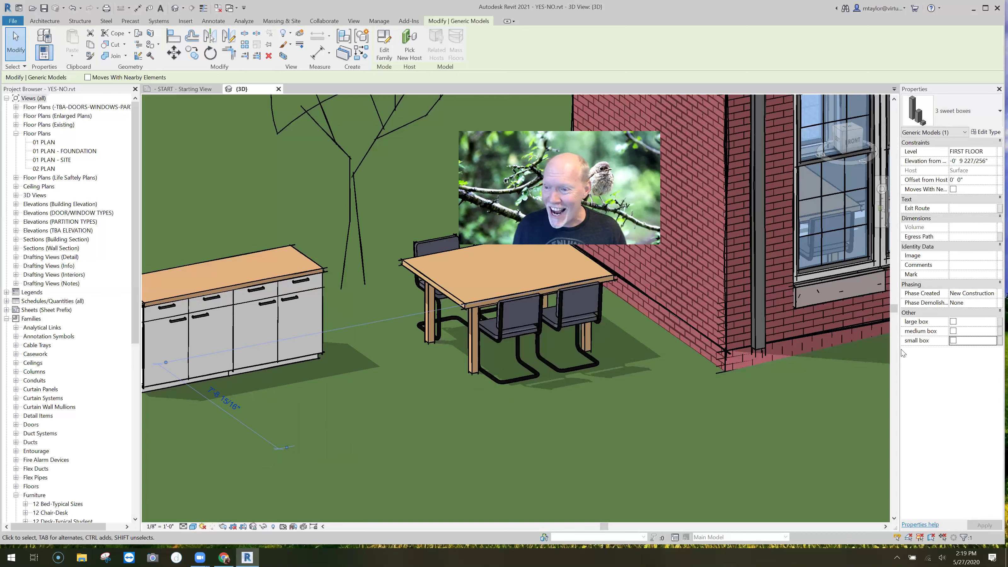
Turn the large box, medium box and small box parameters back on for the selected instance and deselect it.
{"action": "left_click", "coordinate": [953, 321]}
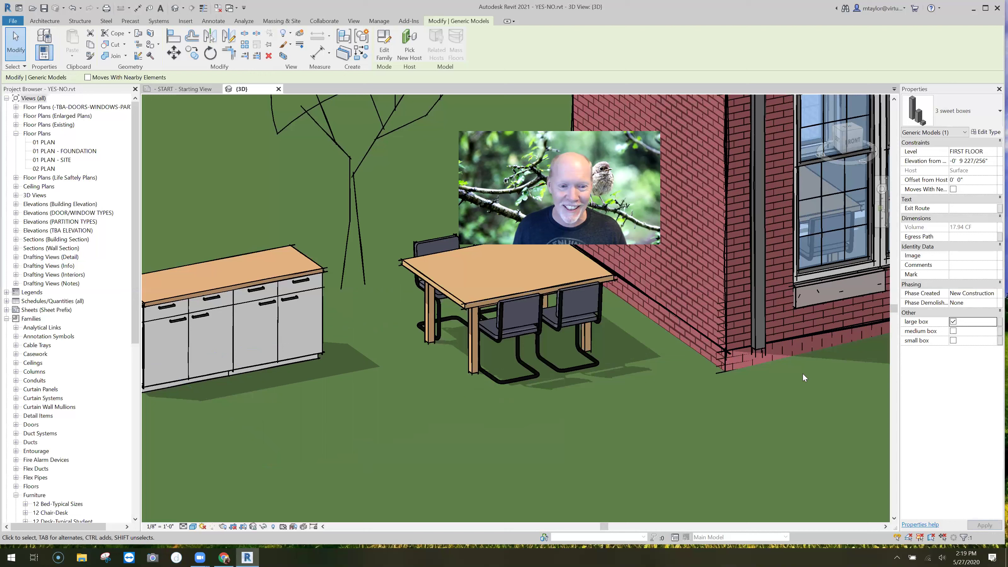
{"action": "left_click", "coordinate": [952, 330]}
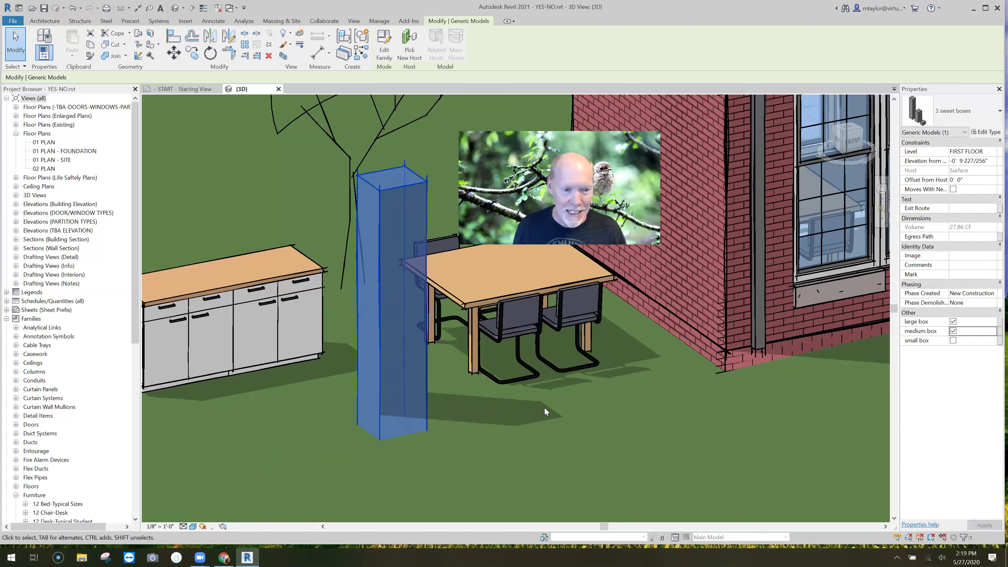
{"action": "left_click", "coordinate": [953, 340]}
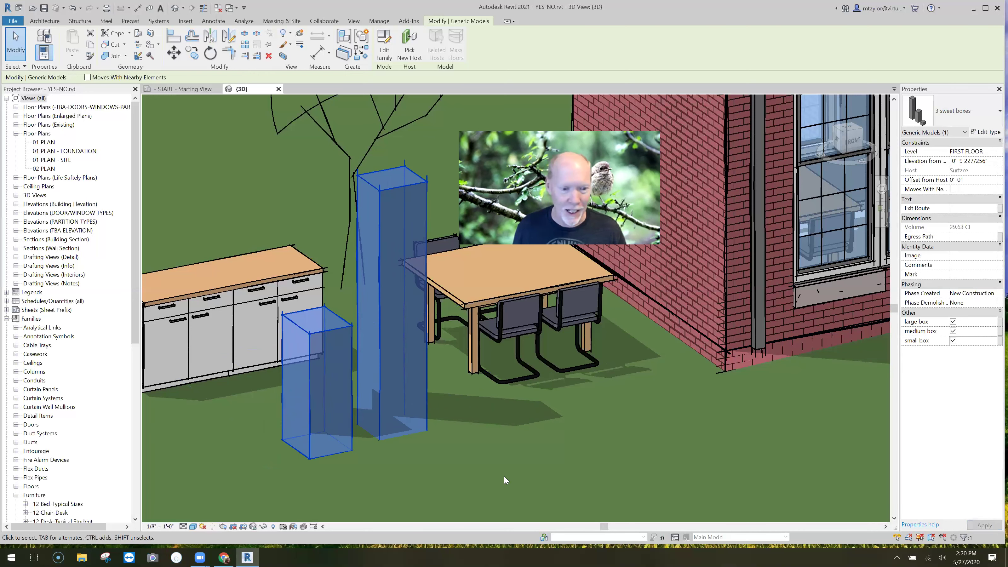
{"action": "left_click", "coordinate": [517, 468]}
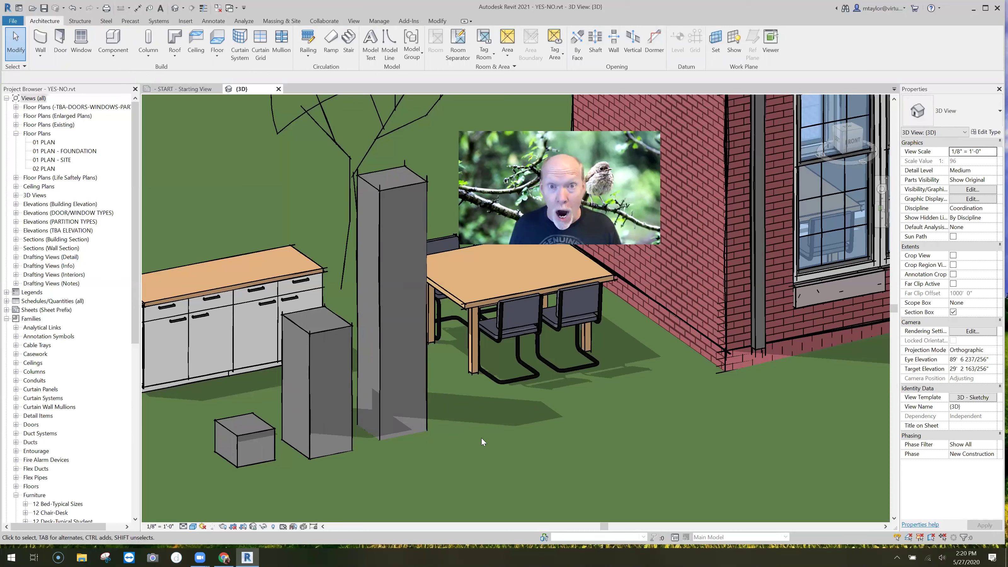
Hide the whole 3 sweet boxes instance by turning off all three of its box parameters, and deselect it.
{"action": "left_click", "coordinate": [426, 416]}
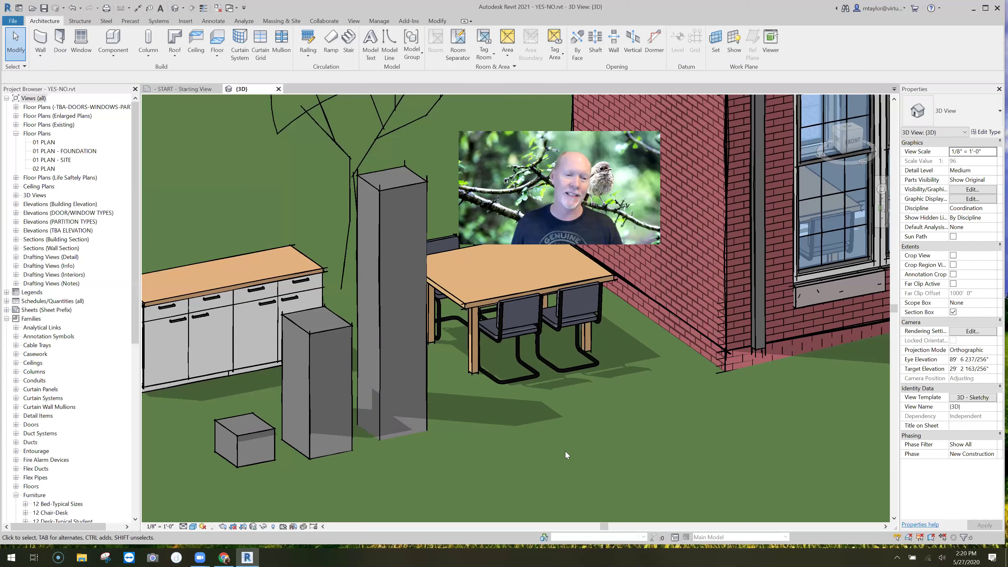
{"action": "left_click", "coordinate": [953, 340]}
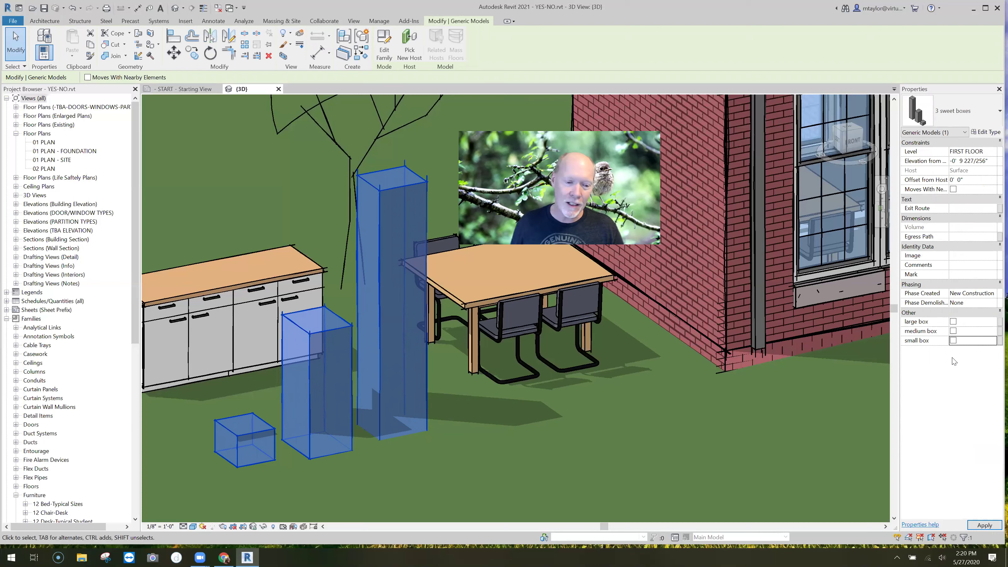
{"action": "left_click", "coordinate": [483, 458]}
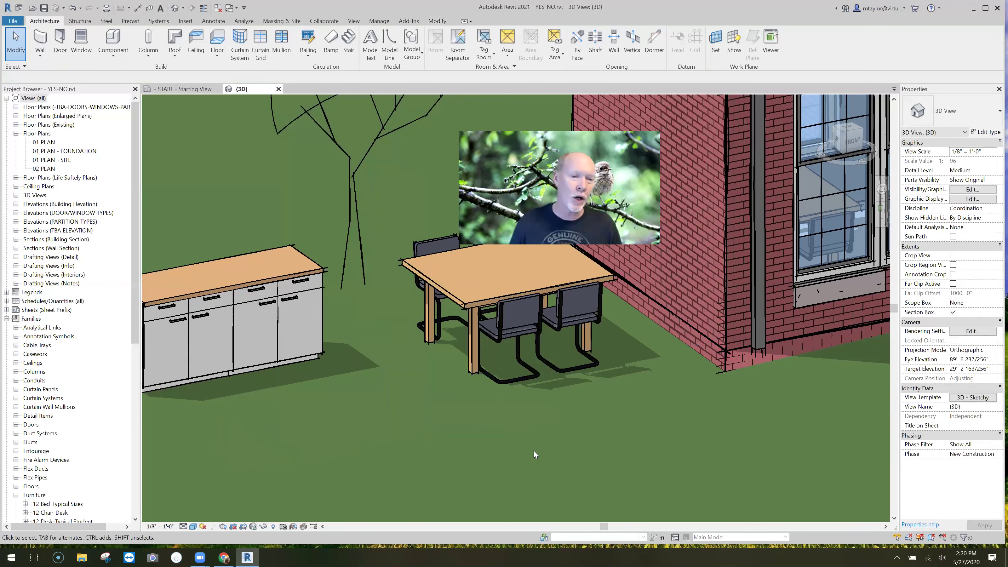
Collapse the Furniture families in the project browser and expand Generic Models down to the type of the 3 sweet boxes family.
{"action": "scroll", "coordinate": [384, 371], "scroll_direction": "down", "scroll_amount": 3}
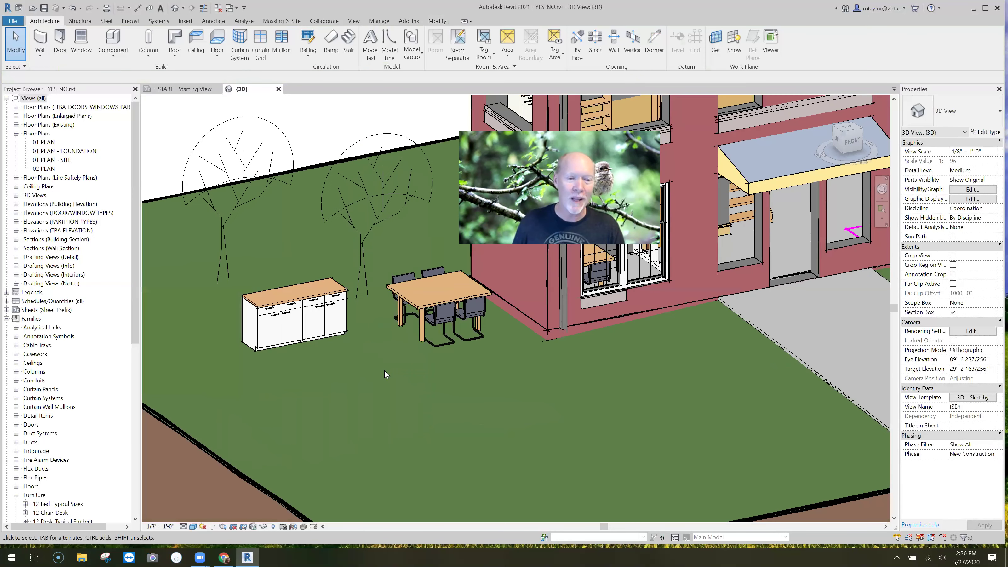
{"action": "scroll", "coordinate": [384, 371], "scroll_direction": "down", "scroll_amount": 2}
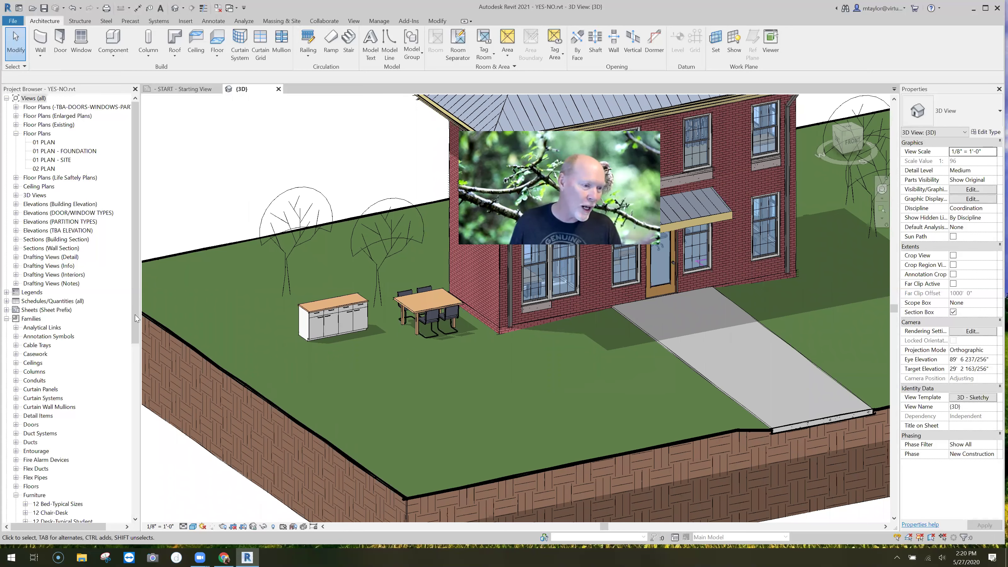
{"action": "scroll", "coordinate": [34, 349], "scroll_direction": "down", "scroll_amount": 3}
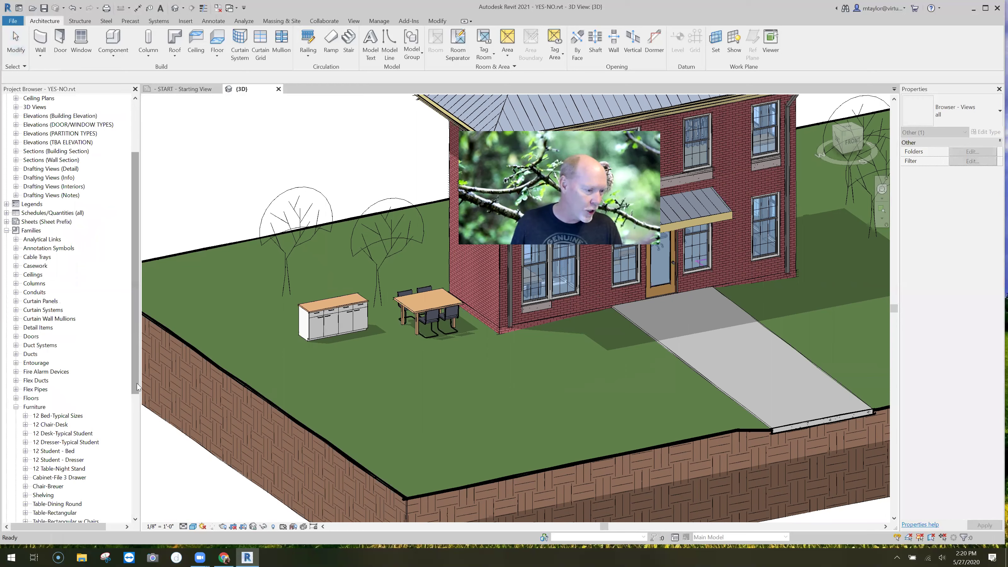
{"action": "scroll", "coordinate": [50, 385], "scroll_direction": "down", "scroll_amount": 4}
{"action": "scroll", "coordinate": [27, 343], "scroll_direction": "down", "scroll_amount": 2}
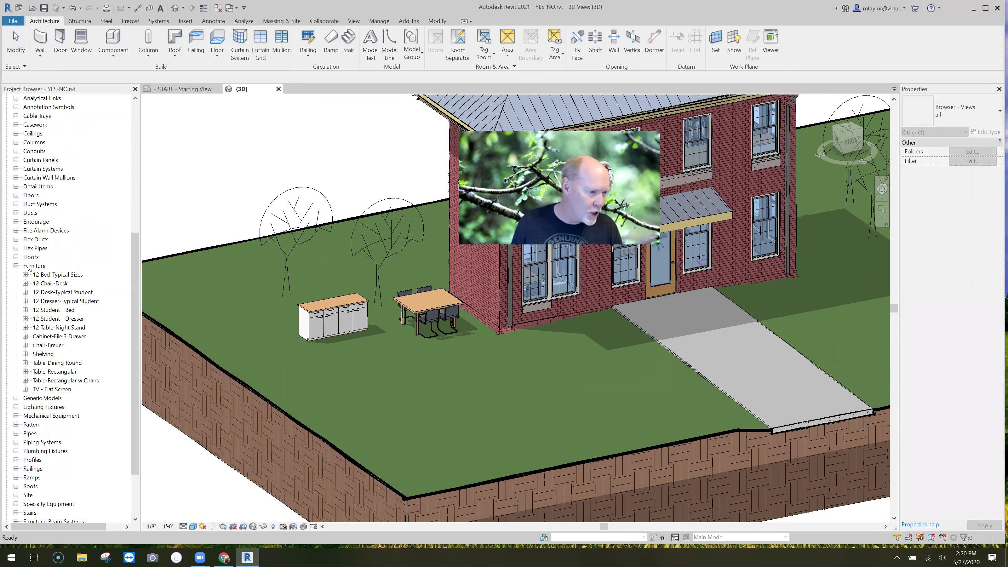
{"action": "double_click", "coordinate": [29, 267]}
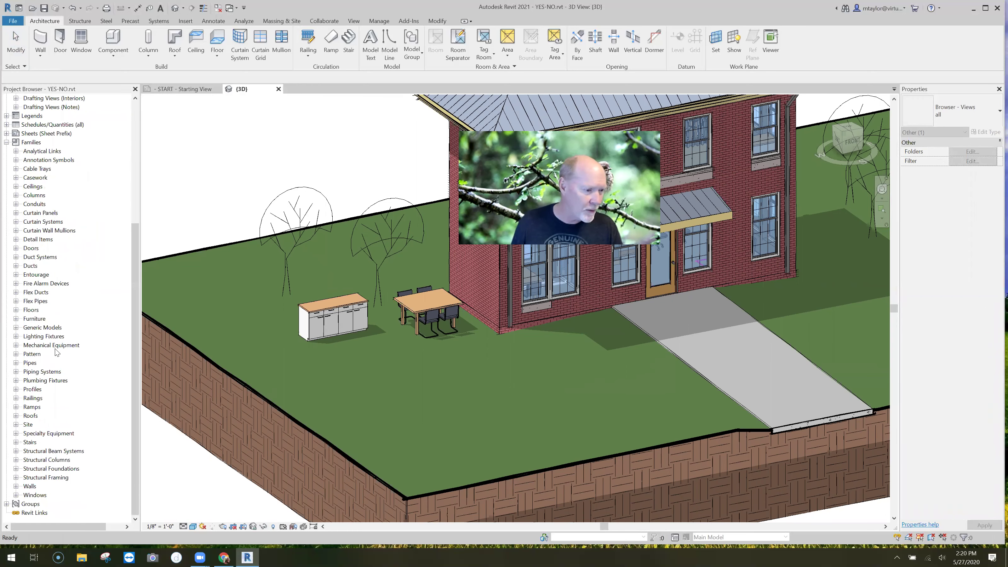
{"action": "key", "text": "Right"}
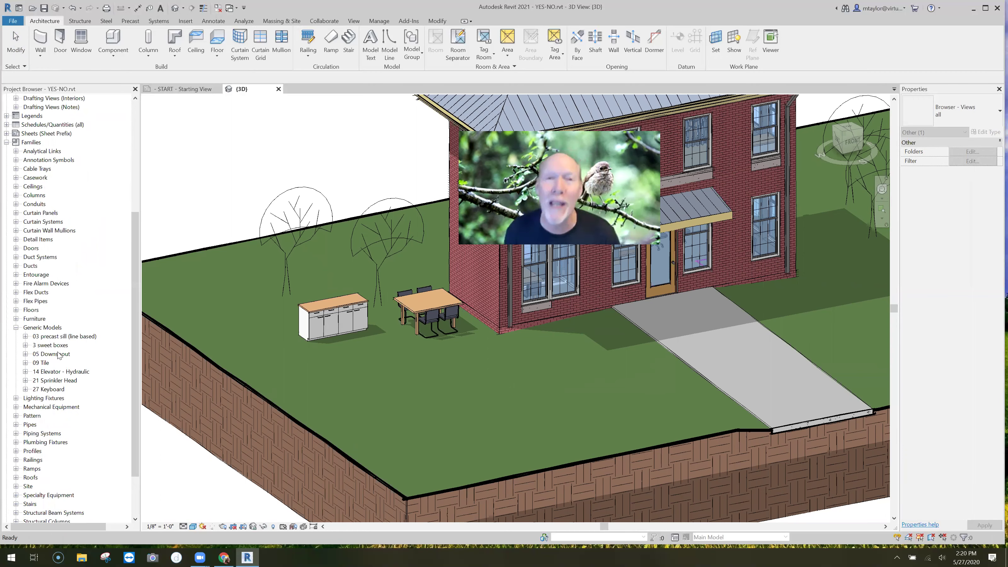
{"action": "key", "text": "Down"}
{"action": "key", "text": "Down"}
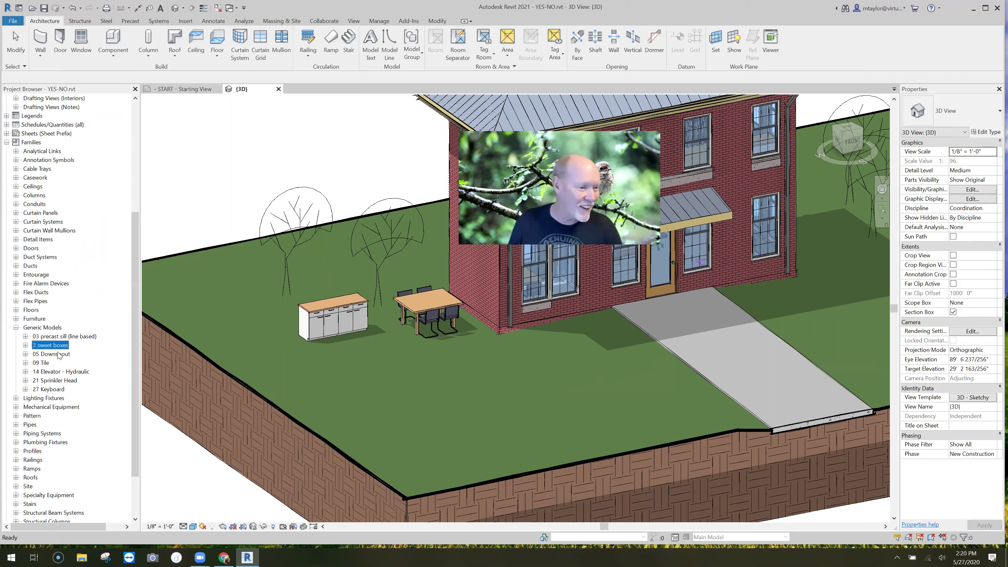
{"action": "left_click", "coordinate": [26, 345]}
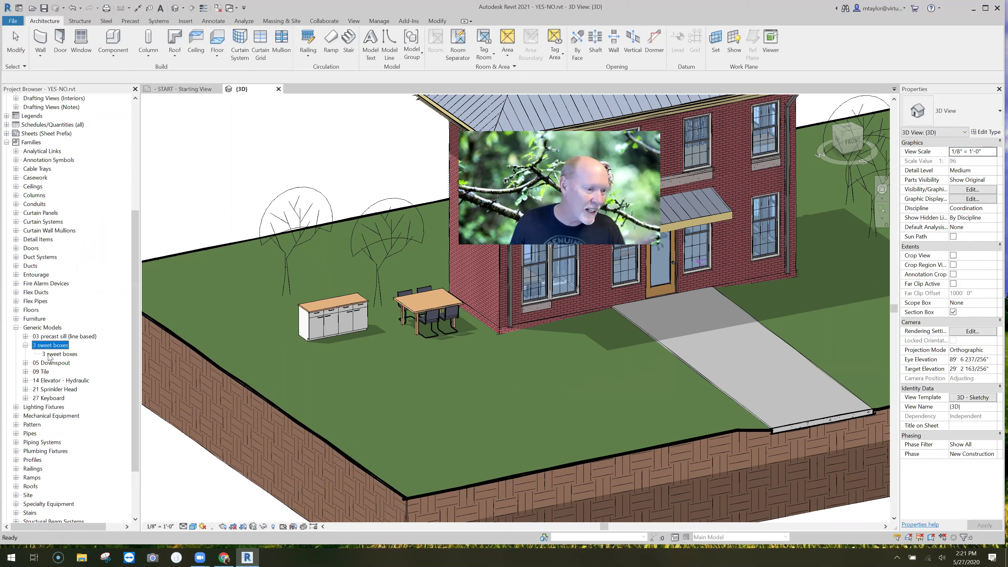
Select all instances of the 3 sweet boxes type in the entire project.
{"action": "left_click", "coordinate": [60, 355]}
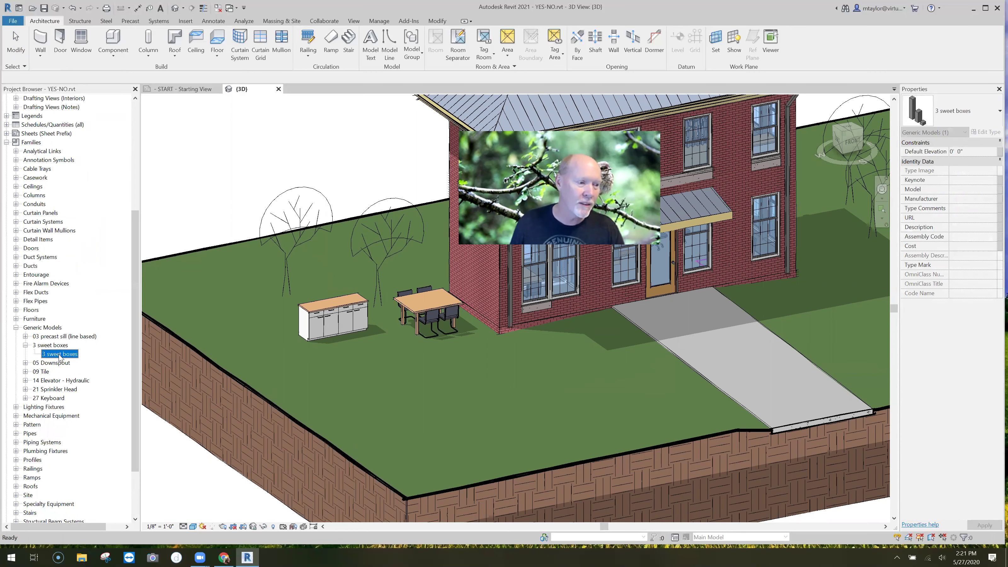
{"action": "right_click", "coordinate": [60, 354]}
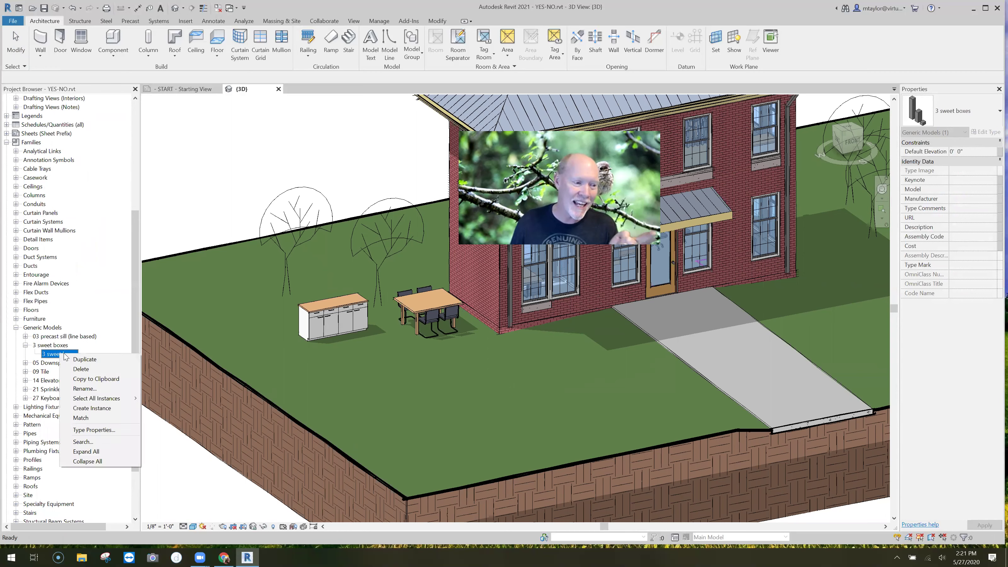
{"action": "mouse_move", "coordinate": [91, 399]}
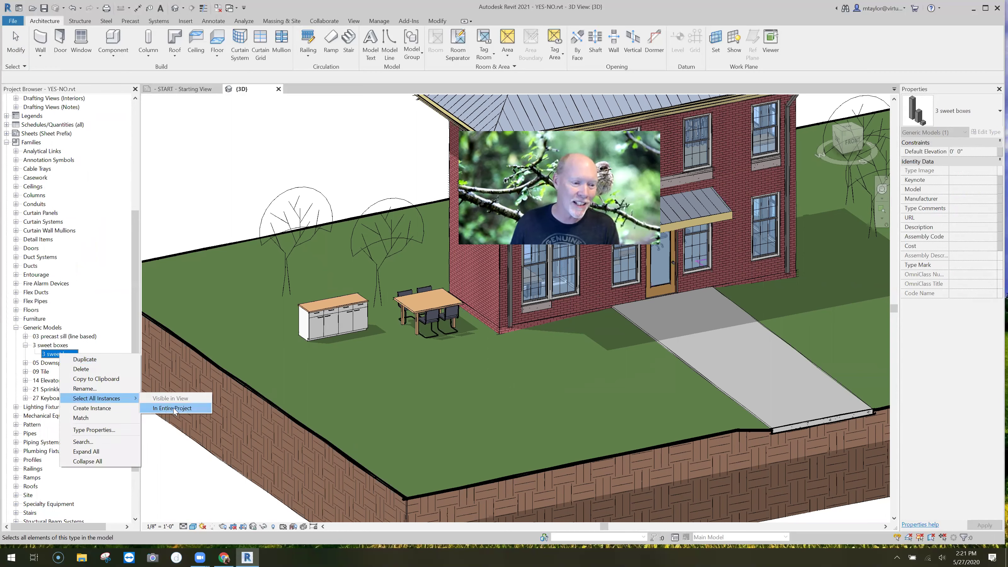
{"action": "left_click", "coordinate": [175, 409]}
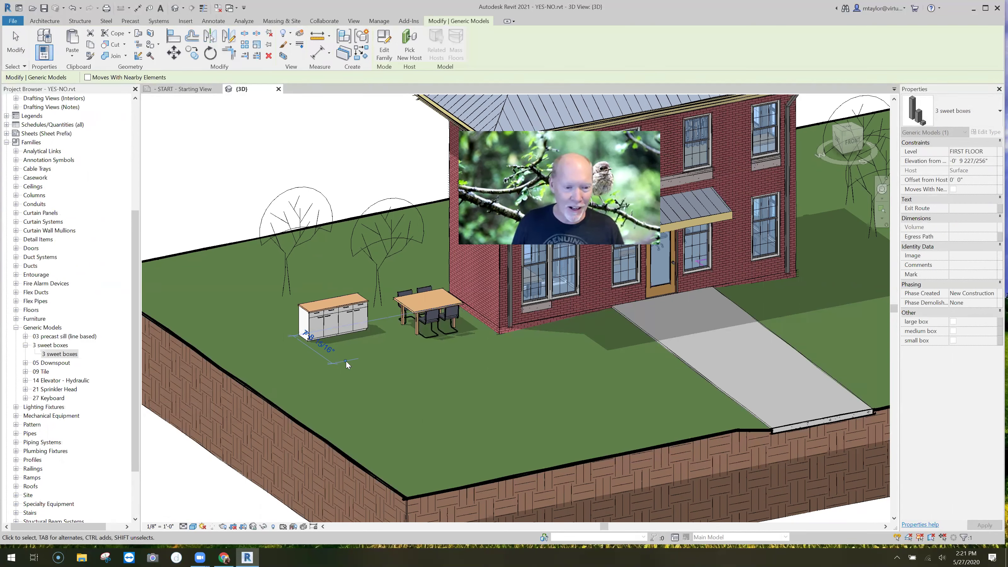
Turn on the large box, medium box and small box parameters for the hidden instance and release the selection.
{"action": "left_click_drag", "start_coordinate": [345, 361], "coordinate": [377, 365]}
{"action": "left_click", "coordinate": [953, 321]}
{"action": "left_click", "coordinate": [953, 330]}
{"action": "left_click", "coordinate": [953, 340]}
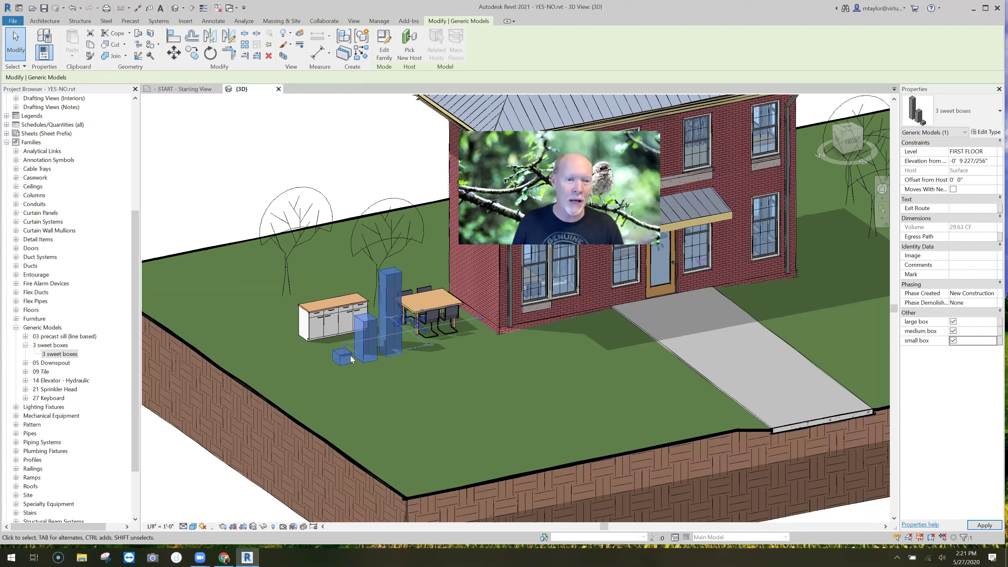
{"action": "key", "text": "Escape"}
{"action": "scroll", "coordinate": [402, 395], "scroll_direction": "up", "scroll_amount": 3}
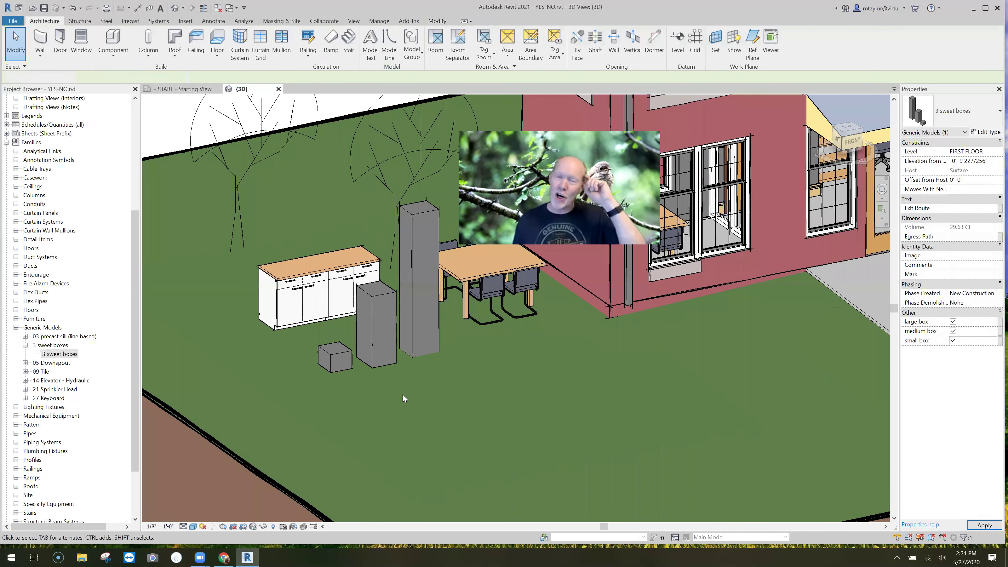